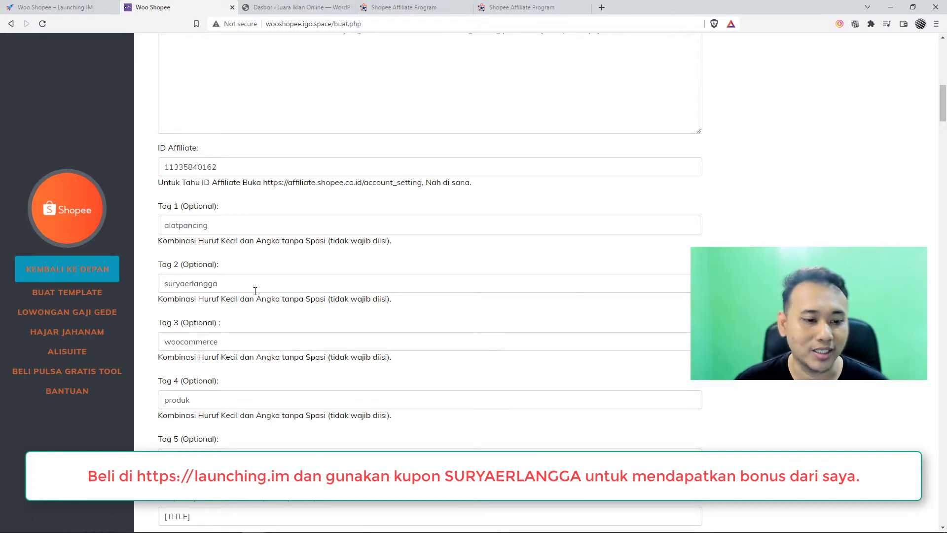
- Set the article template's name to "general", keeping [TITLE] as the title template
scroll(194, 316, down, 3)
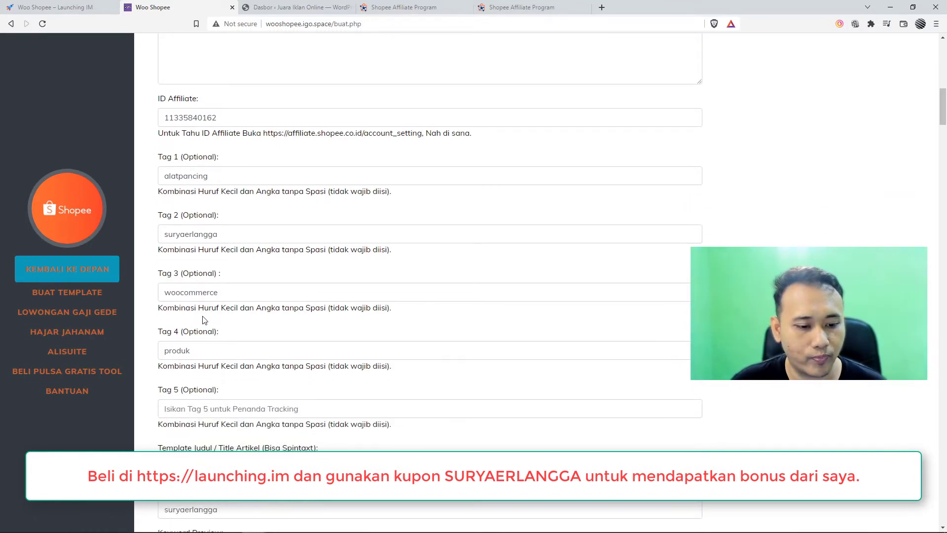
scroll(209, 194, down, 2)
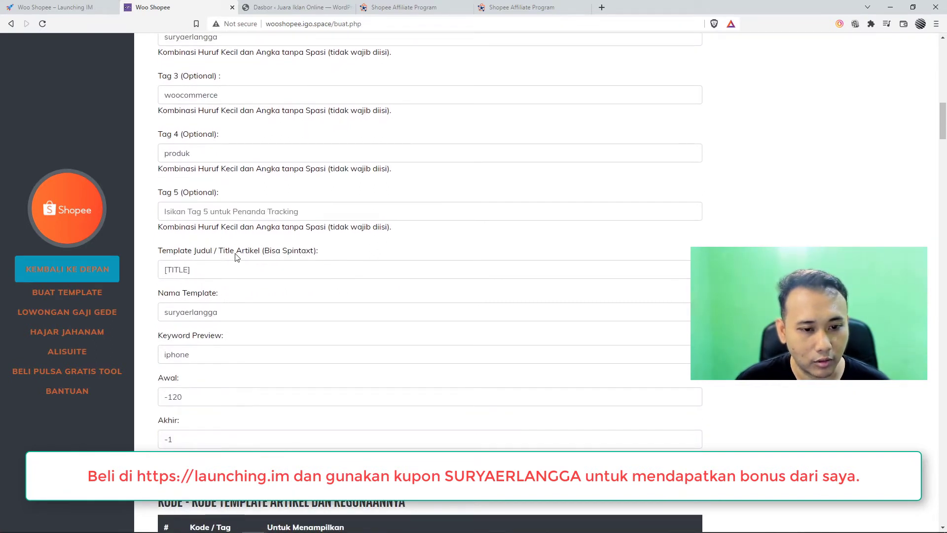
drag(193, 270, 163, 270)
click(183, 271)
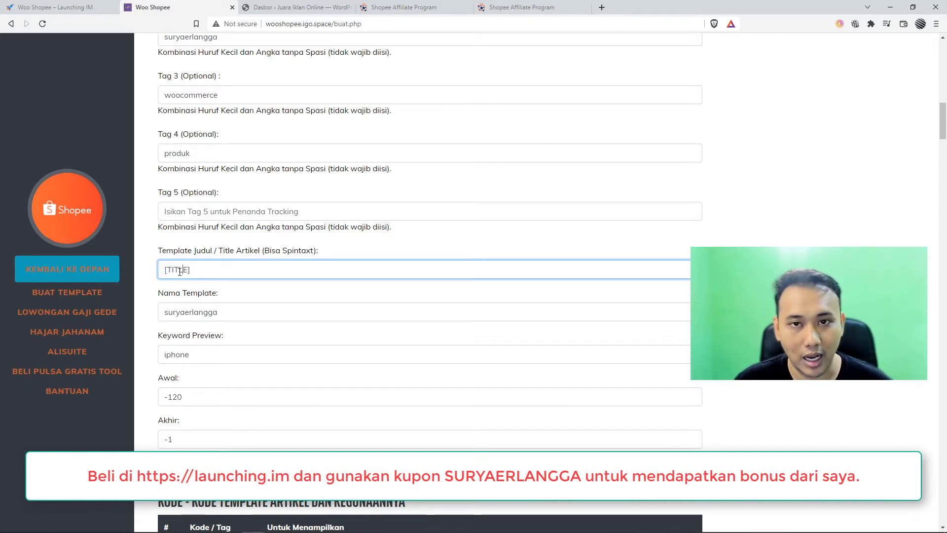
scroll(179, 271, down, 1)
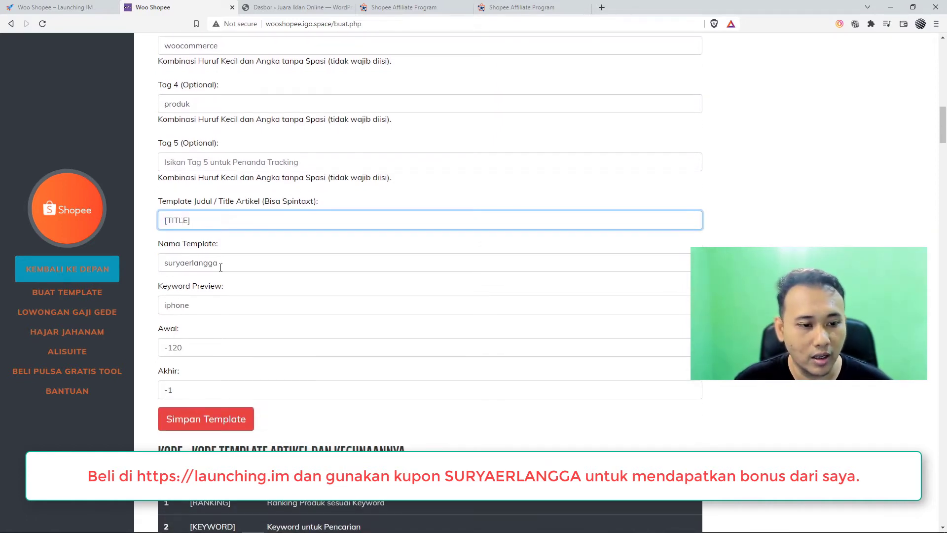
drag(221, 267, 167, 265)
text(general)
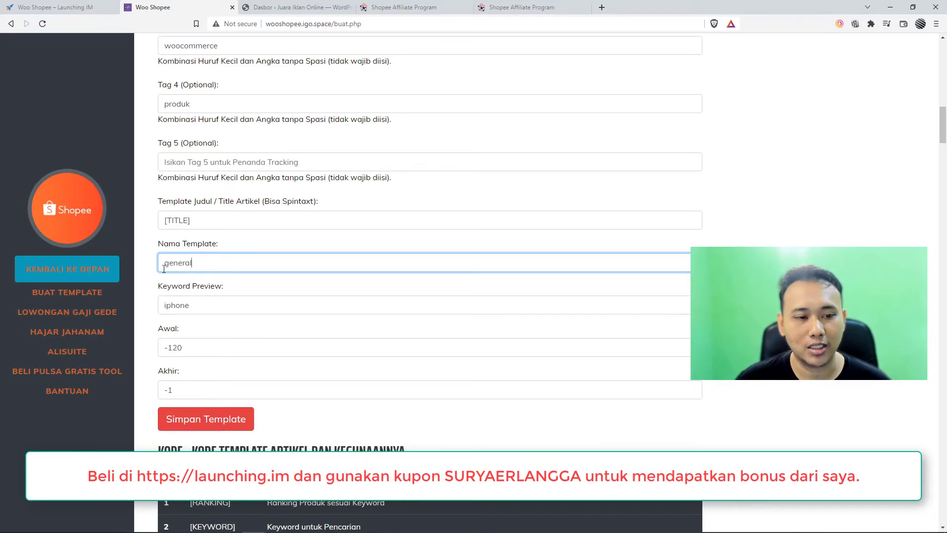
click(150, 262)
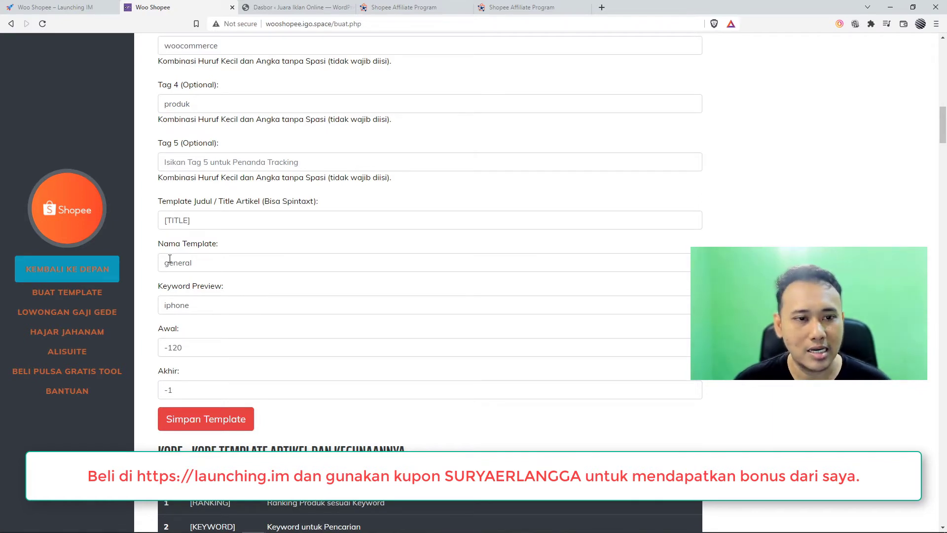
- Set the template's preview keyword to "alat pancing"
scroll(170, 260, up, 2)
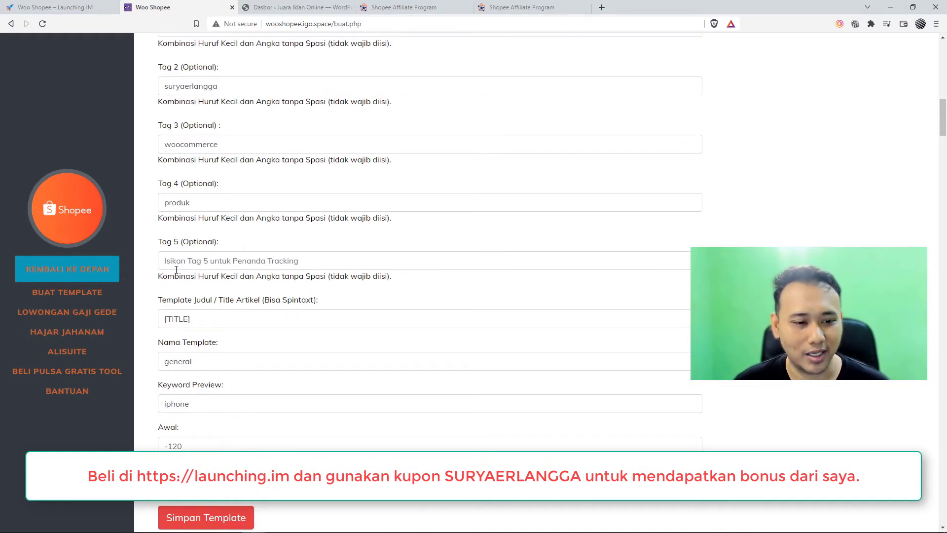
scroll(176, 274, down, 1)
scroll(177, 274, down, 2)
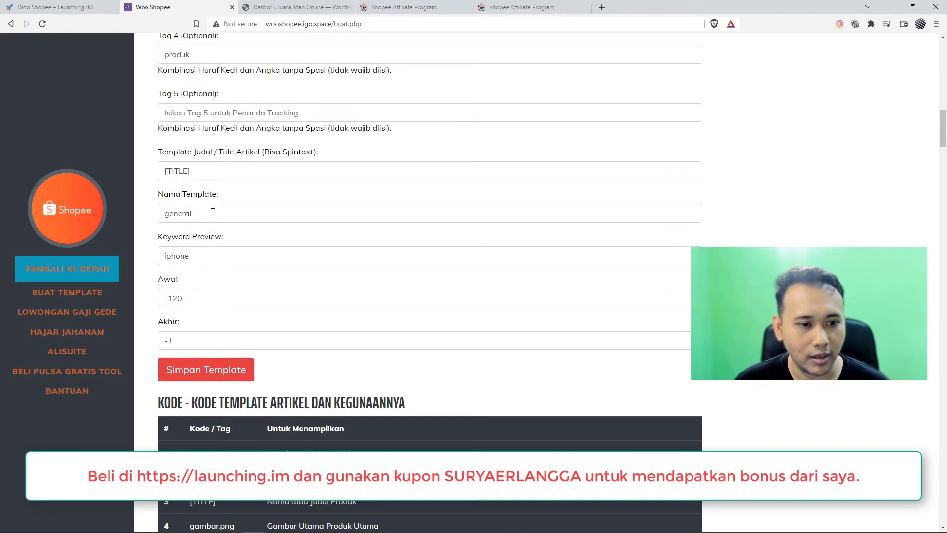
drag(199, 253, 159, 256)
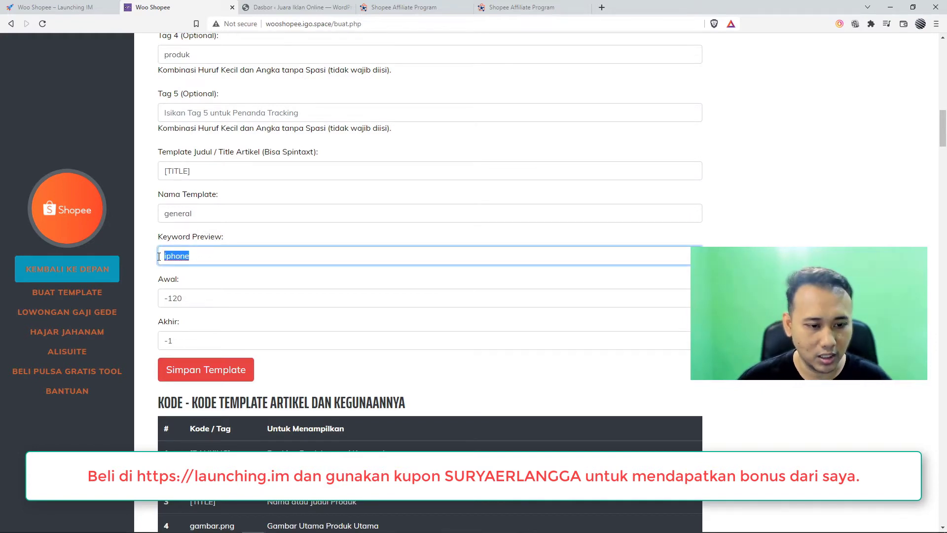
text(alat pancing)
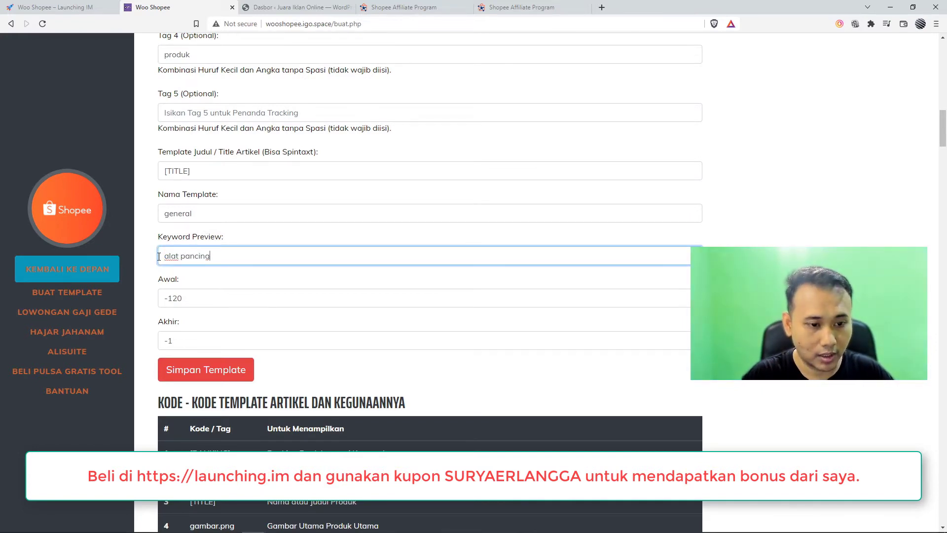
click(154, 225)
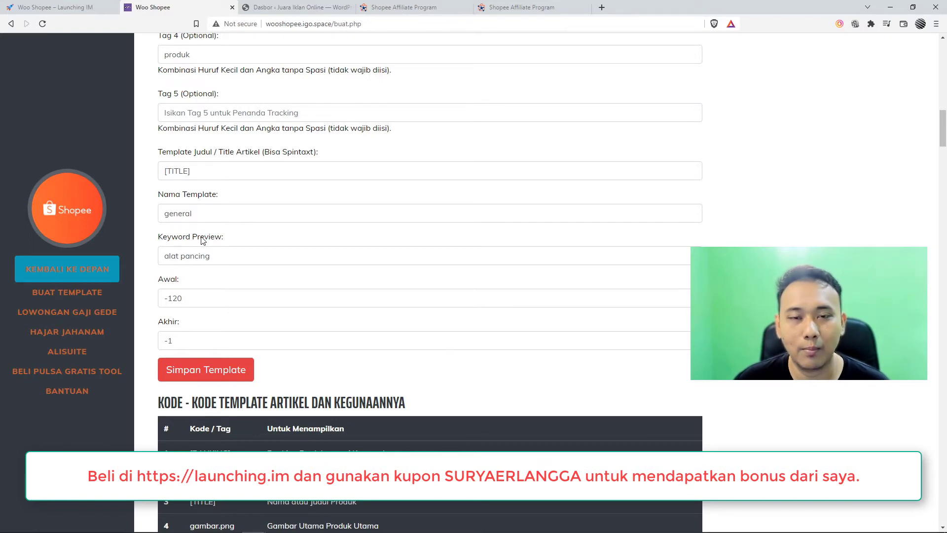
- Check the body layout and save the new article template
scroll(284, 193, up, 12)
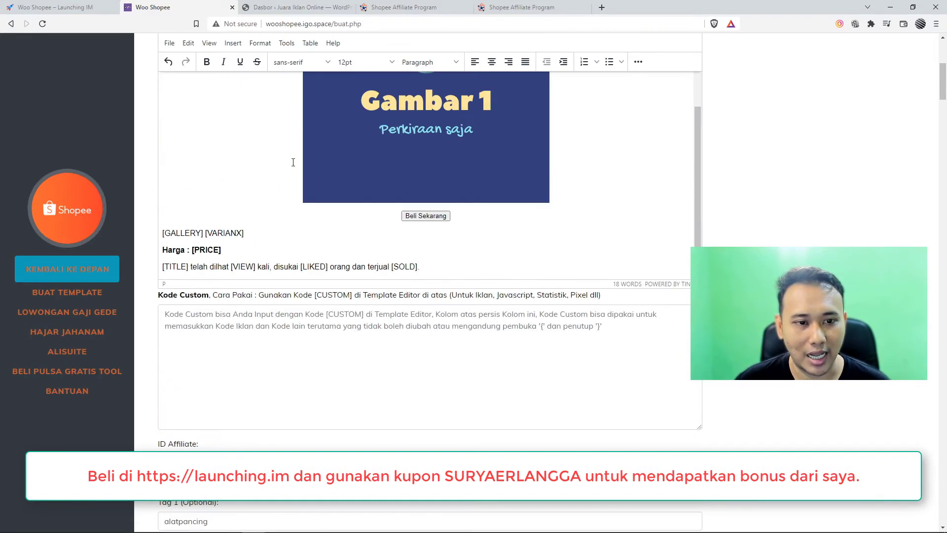
scroll(212, 247, down, 12)
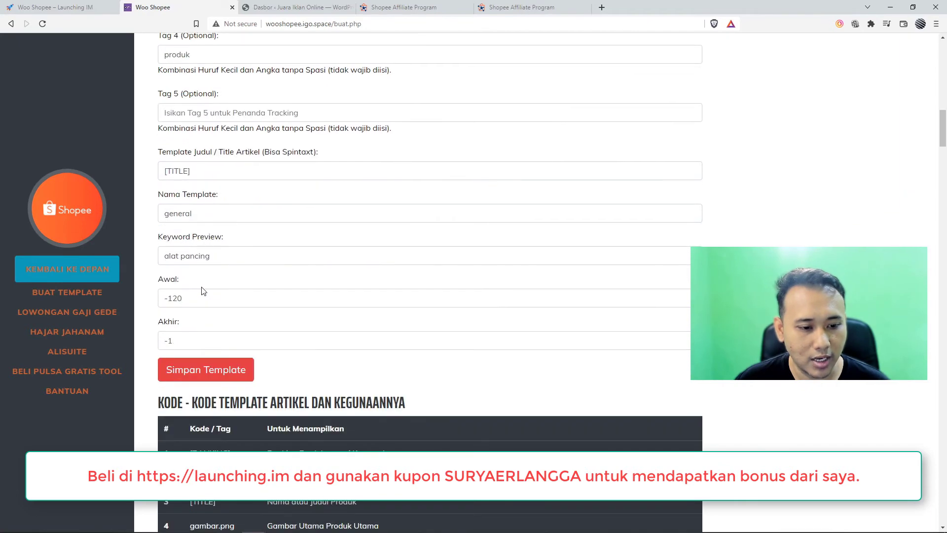
click(205, 375)
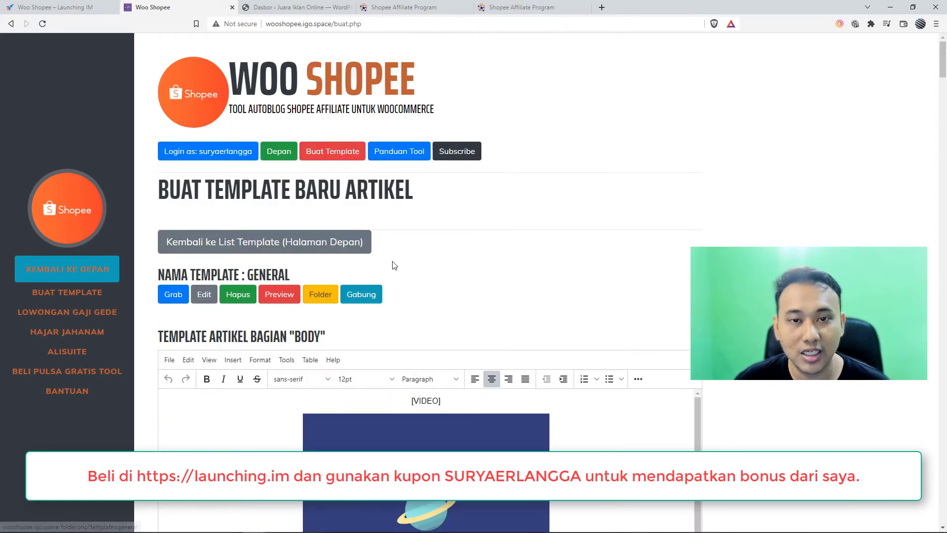
- Review the saved template's body codes, custom code field and affiliate ID
scroll(393, 266, down, 6)
scroll(393, 265, down, 5)
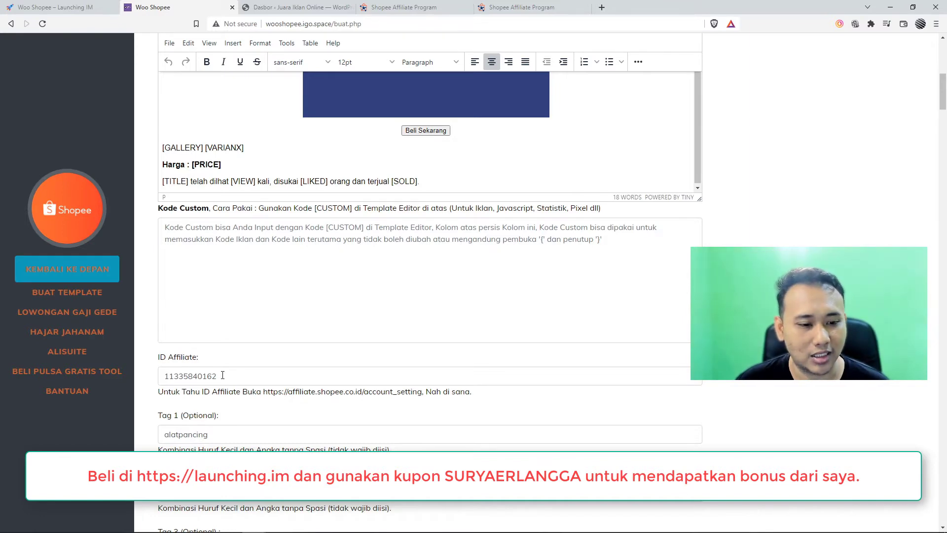
drag(222, 376, 166, 377)
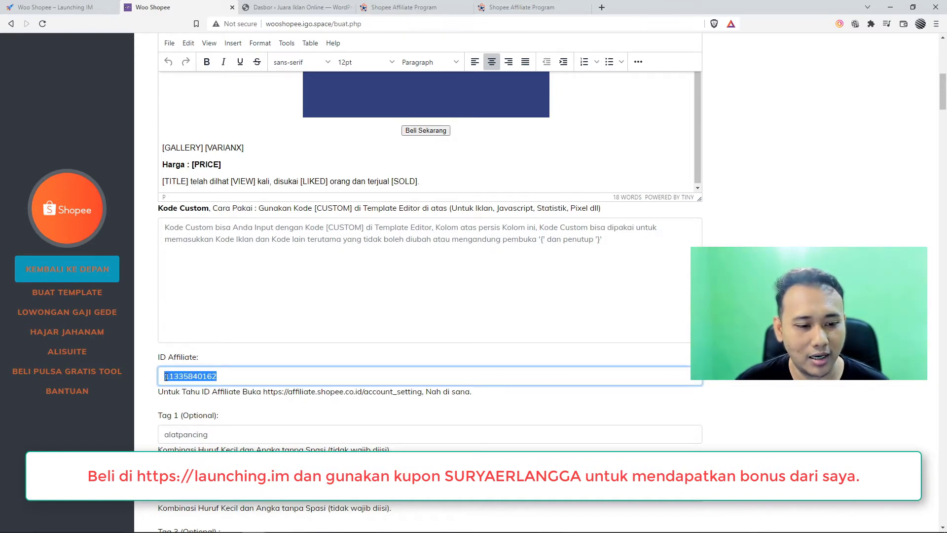
click(734, 235)
scroll(429, 148, up, 10)
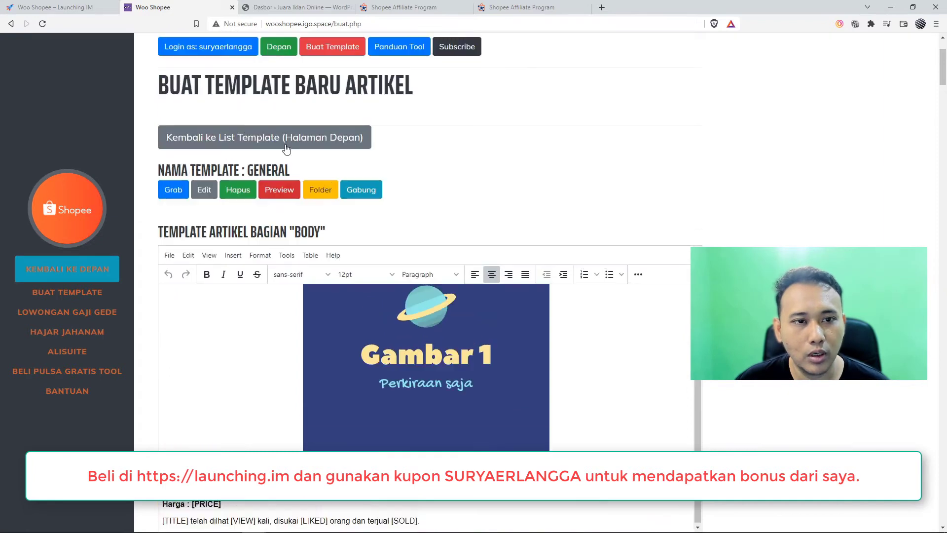
scroll(325, 170, down, 6)
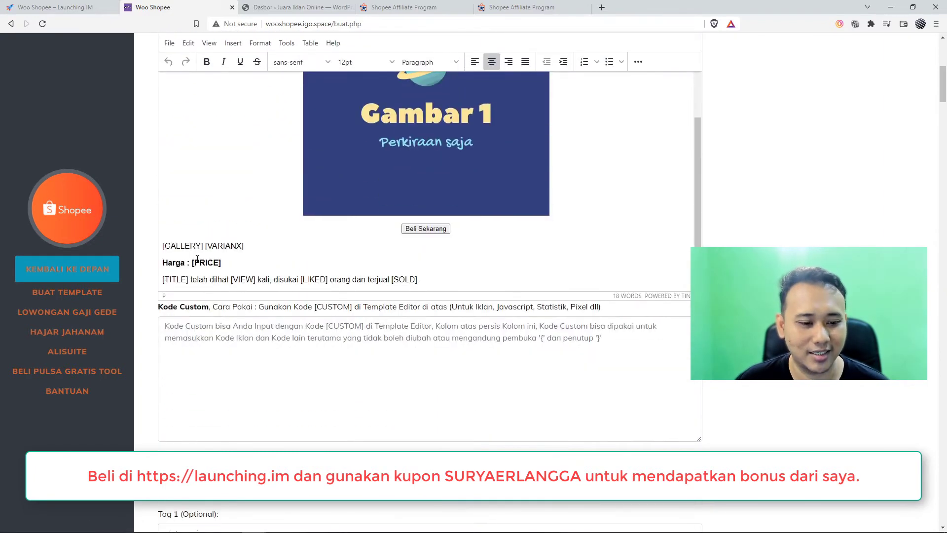
scroll(198, 259, up, 10)
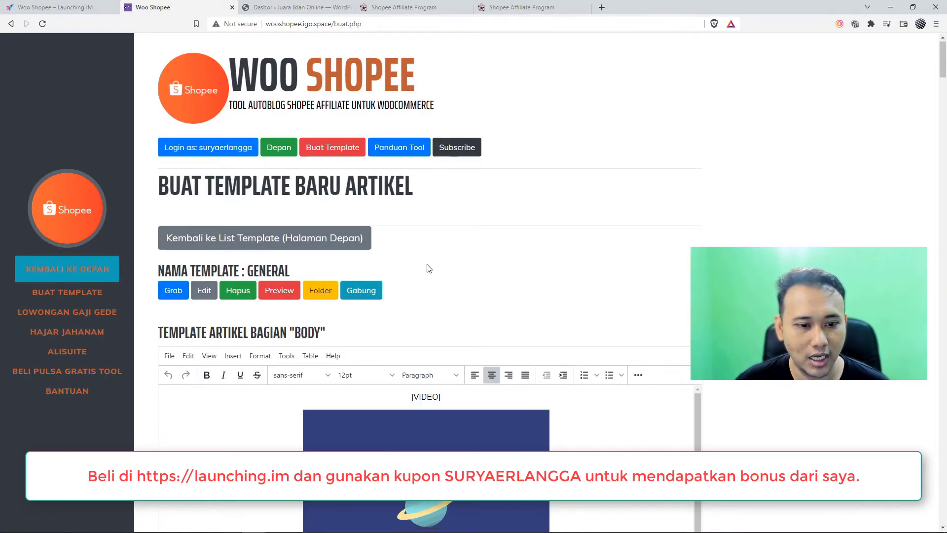
scroll(345, 266, down, 1)
- Preview the general template and examine its product images, colour variations, price and closing description
click(276, 245)
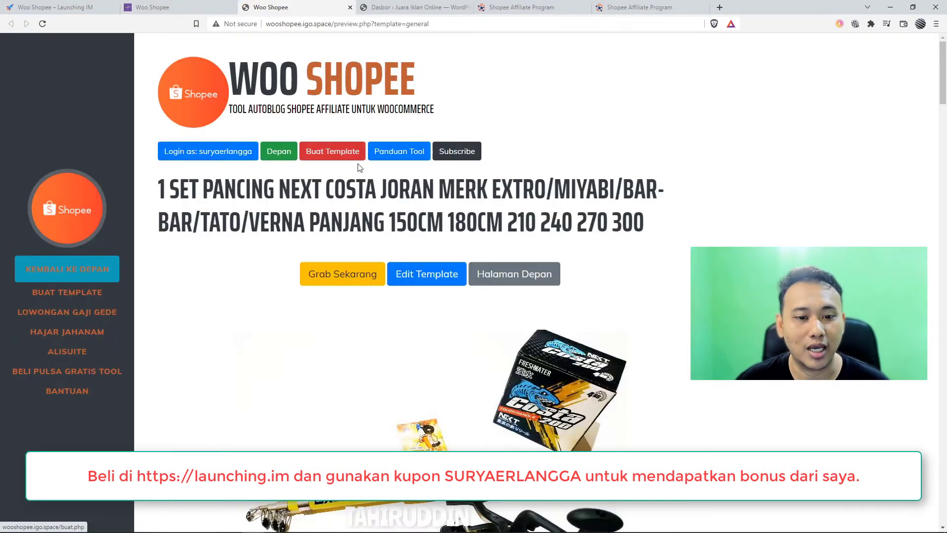
scroll(358, 162, down, 5)
scroll(419, 173, down, 10)
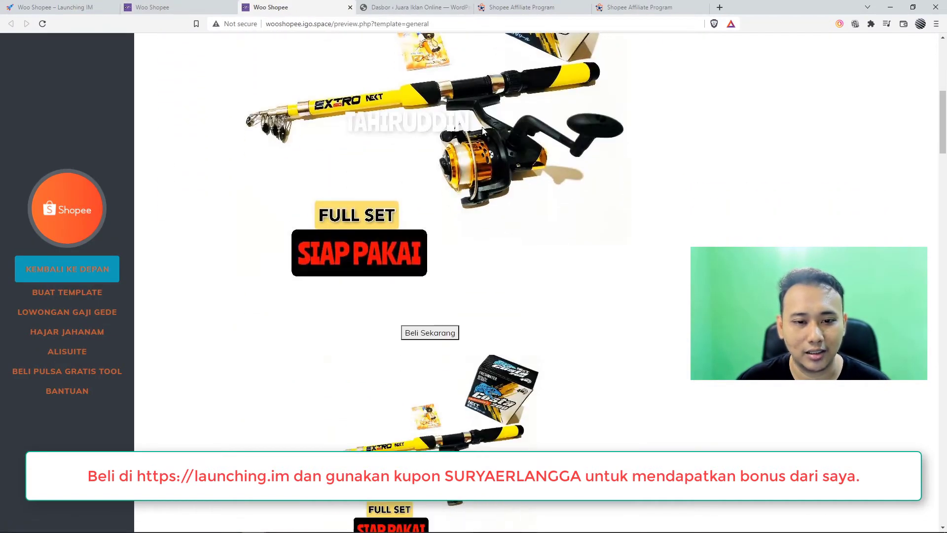
scroll(452, 159, up, 10)
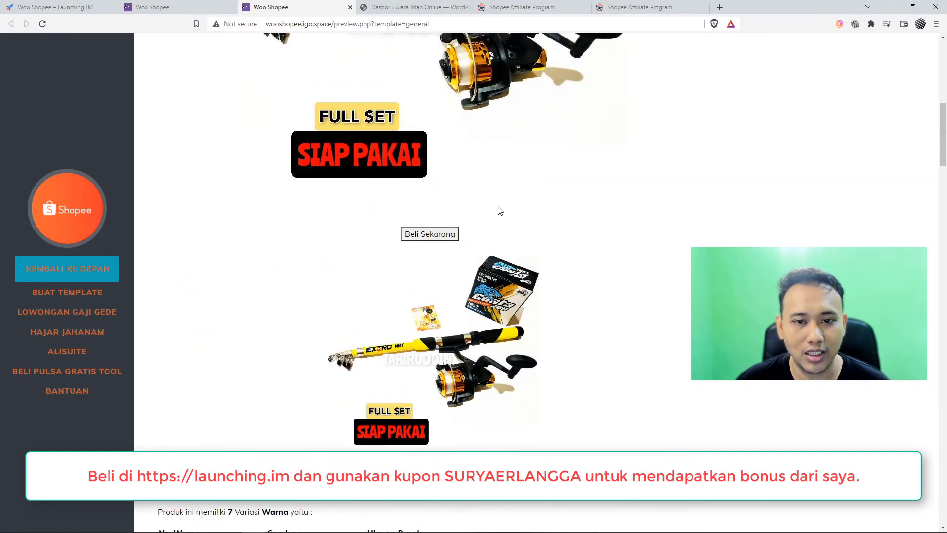
scroll(433, 188, down, 8)
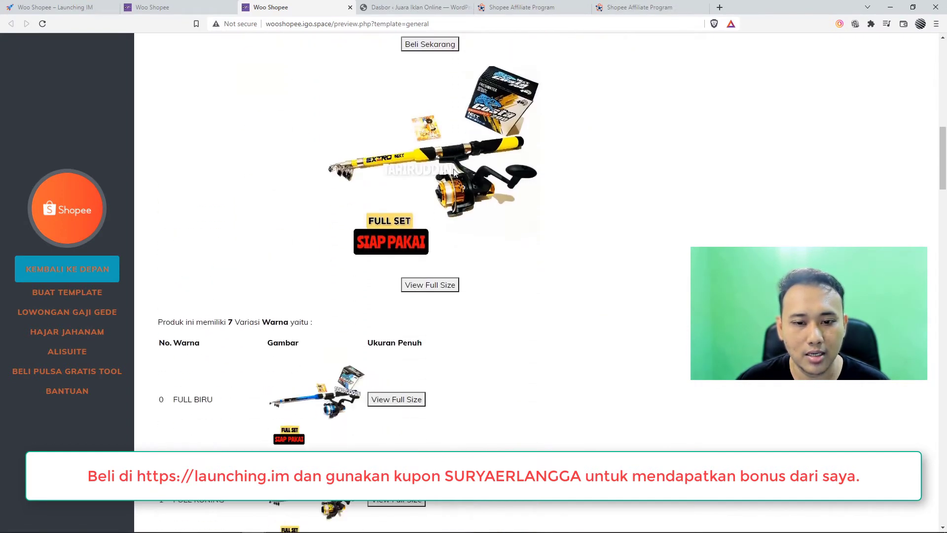
scroll(409, 115, down, 11)
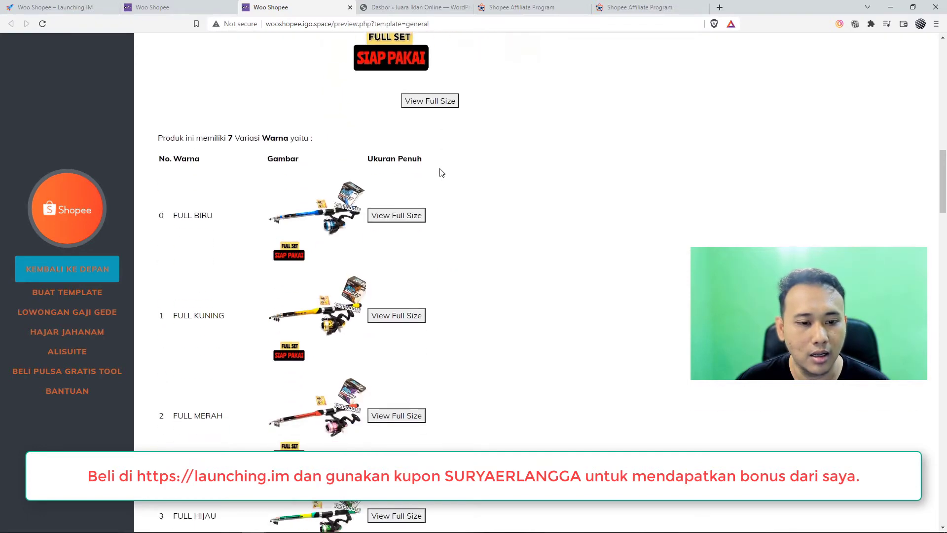
scroll(306, 132, down, 6)
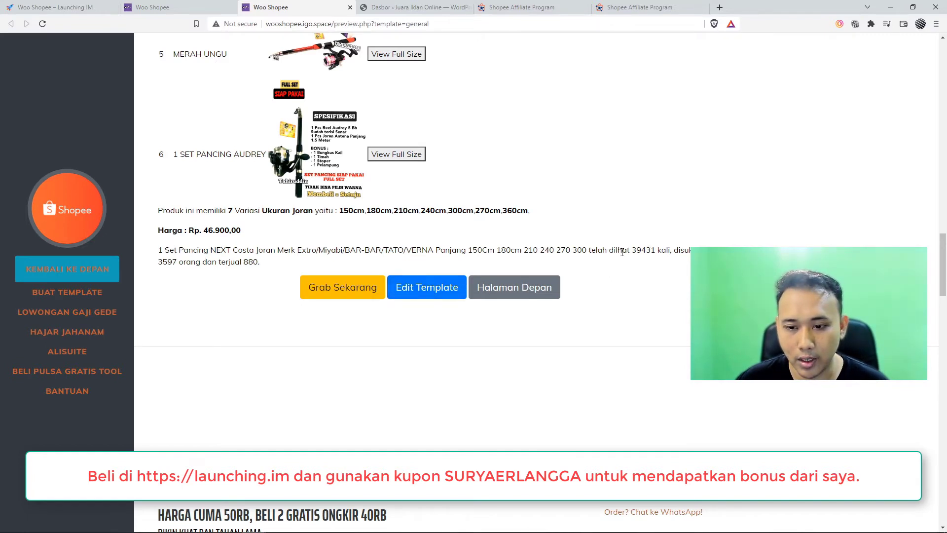
- Edit the general template, correct "dilhat" to "dilihat" in the body's last line, and save it
click(414, 288)
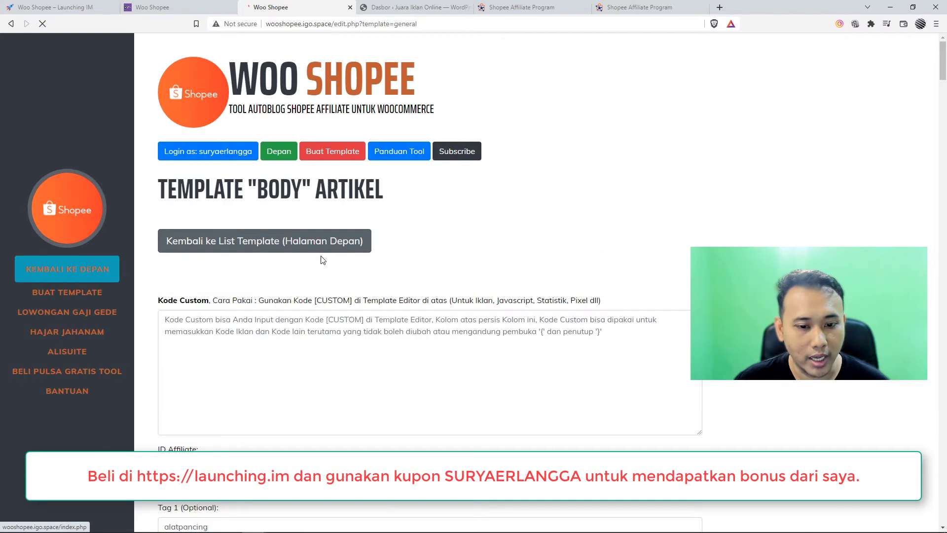
scroll(338, 247, down, 5)
scroll(342, 180, up, 2)
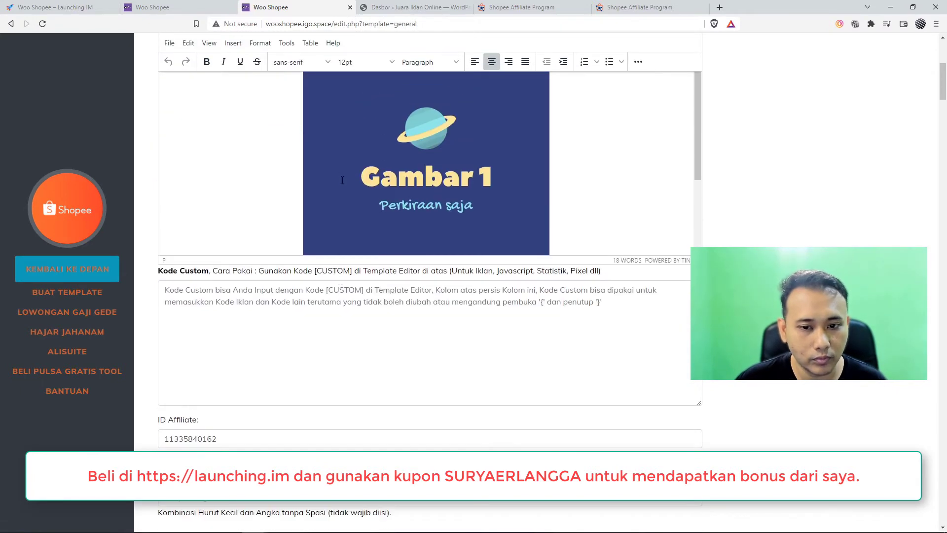
scroll(342, 180, down, 2)
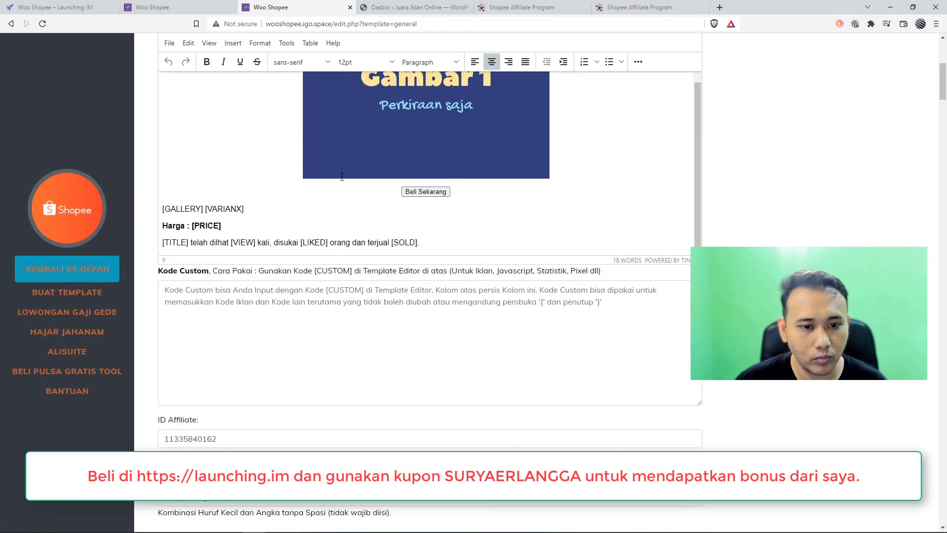
click(217, 242)
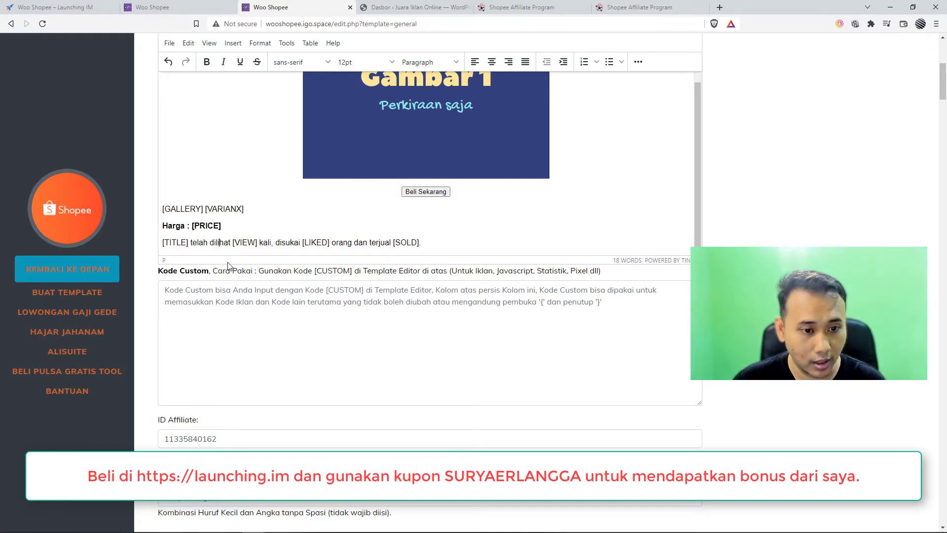
scroll(228, 266, down, 20)
click(217, 152)
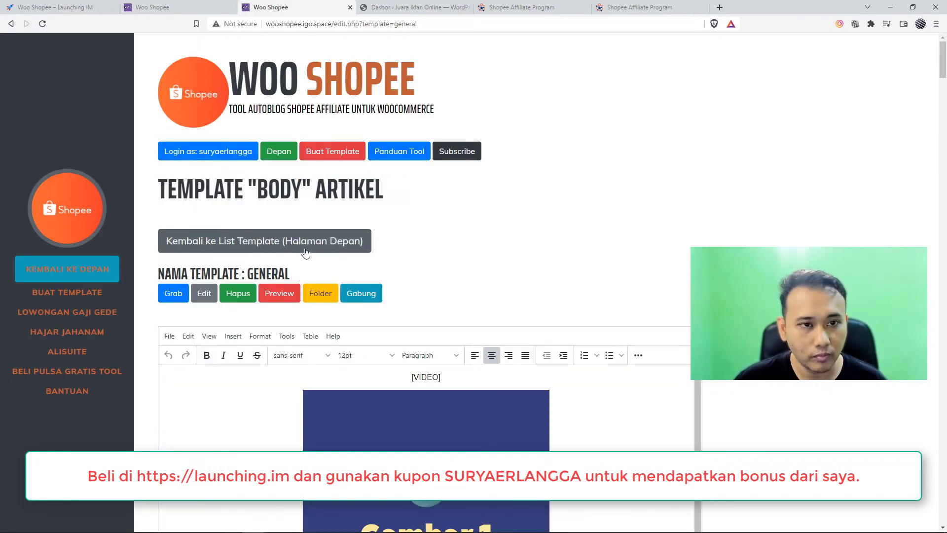
- Preview the general template again to check the closing description, and close the preview and edit pages
click(284, 295)
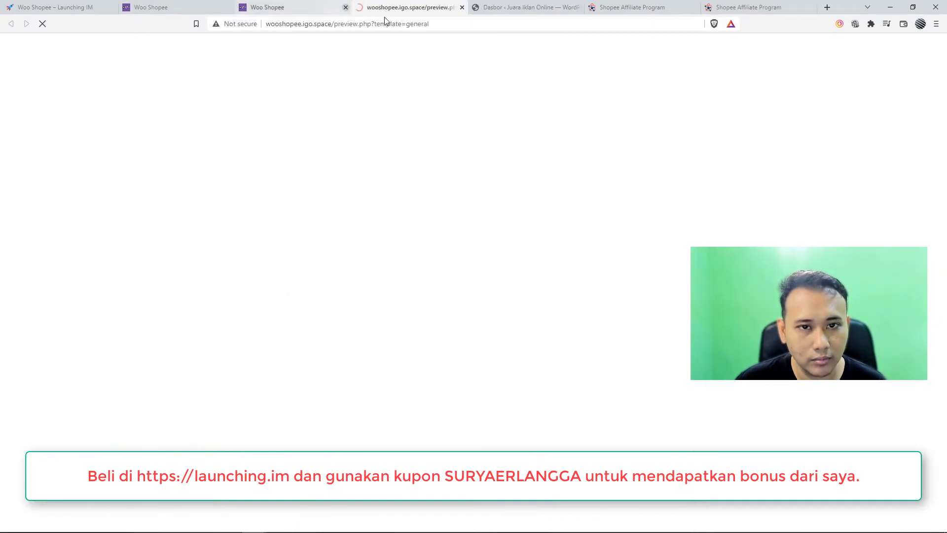
scroll(321, 227, down, 15)
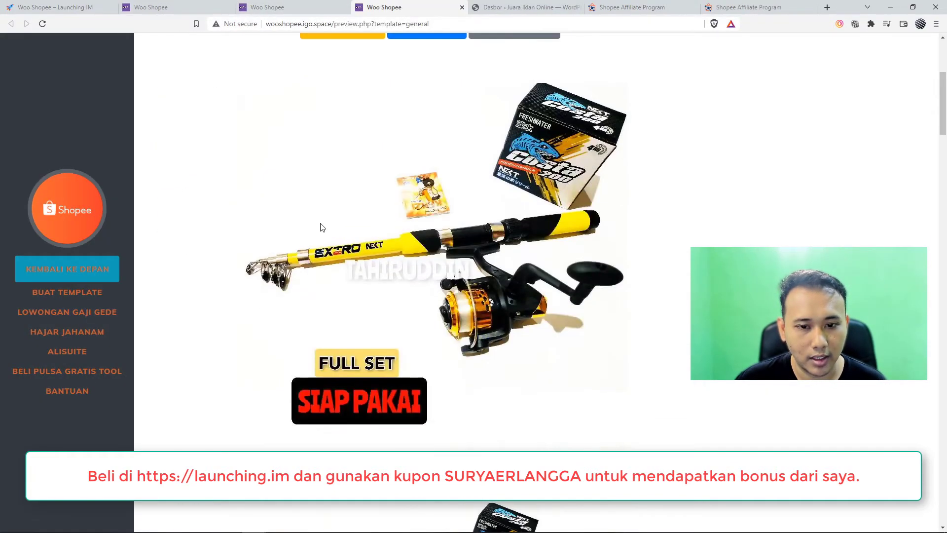
scroll(321, 227, down, 12)
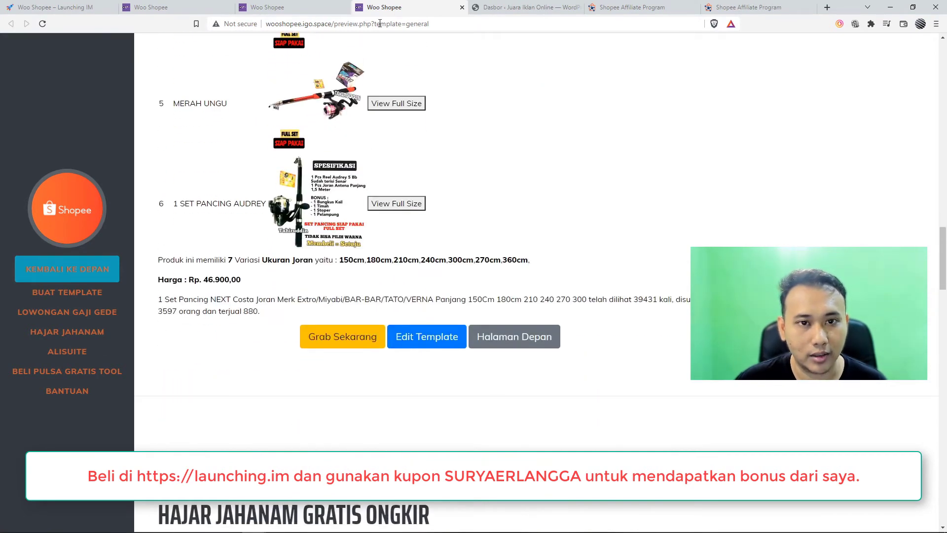
click(462, 6)
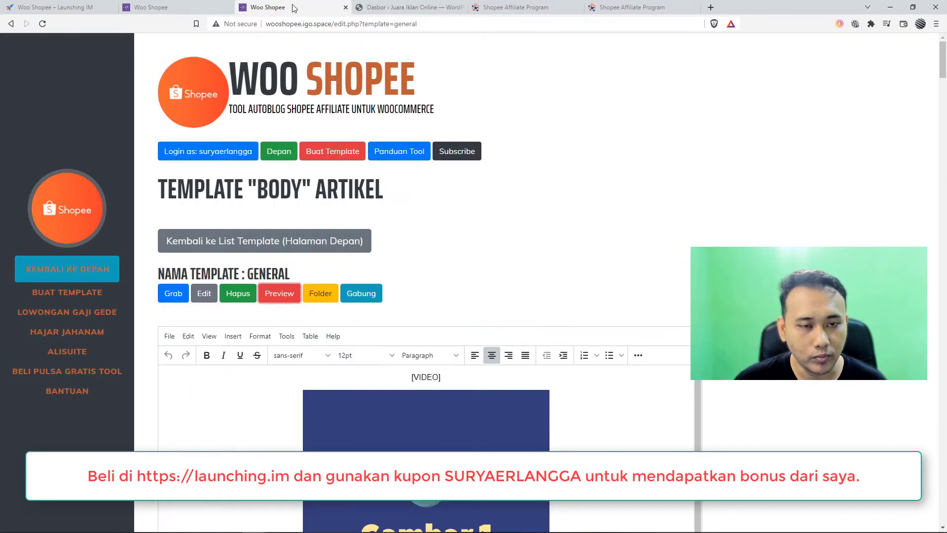
click(345, 7)
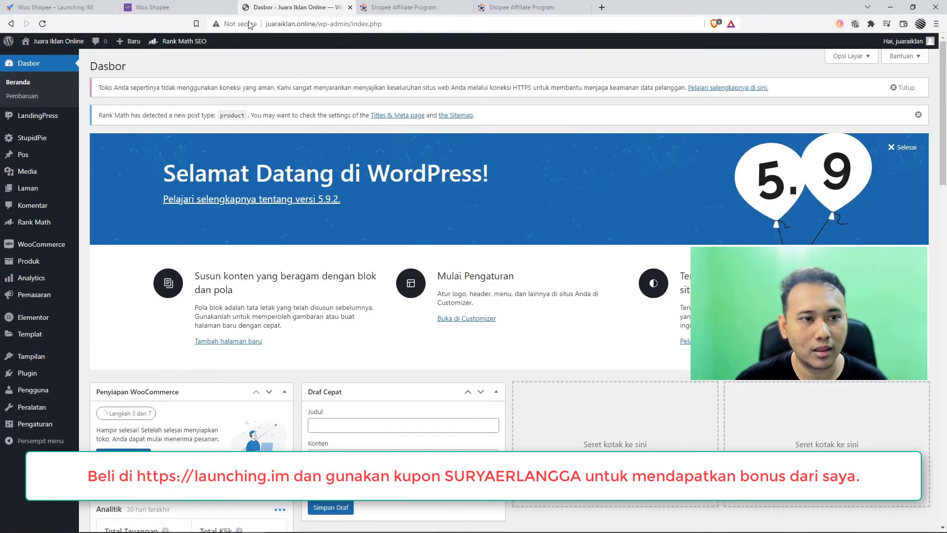
- Return to the Woo Shopee front page and look through the list of saved templates and their available actions
click(198, 7)
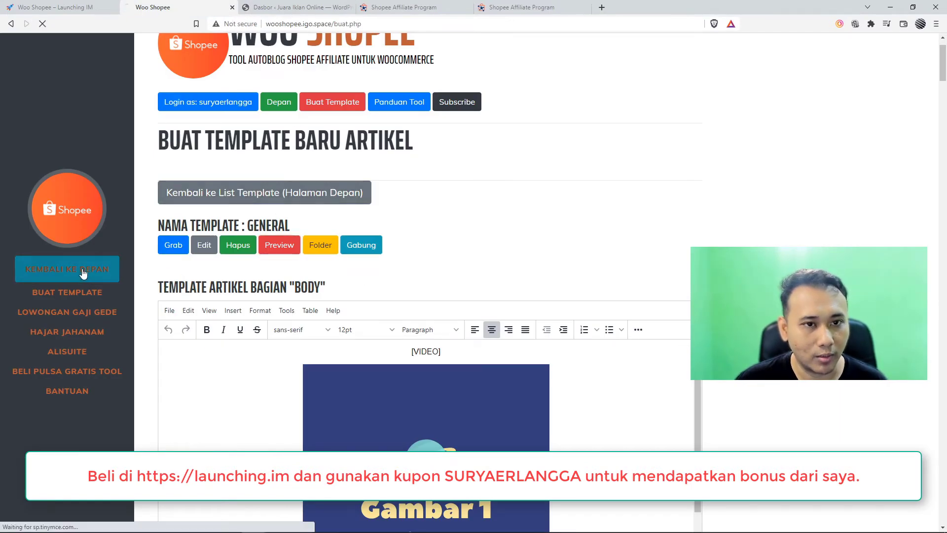
click(83, 273)
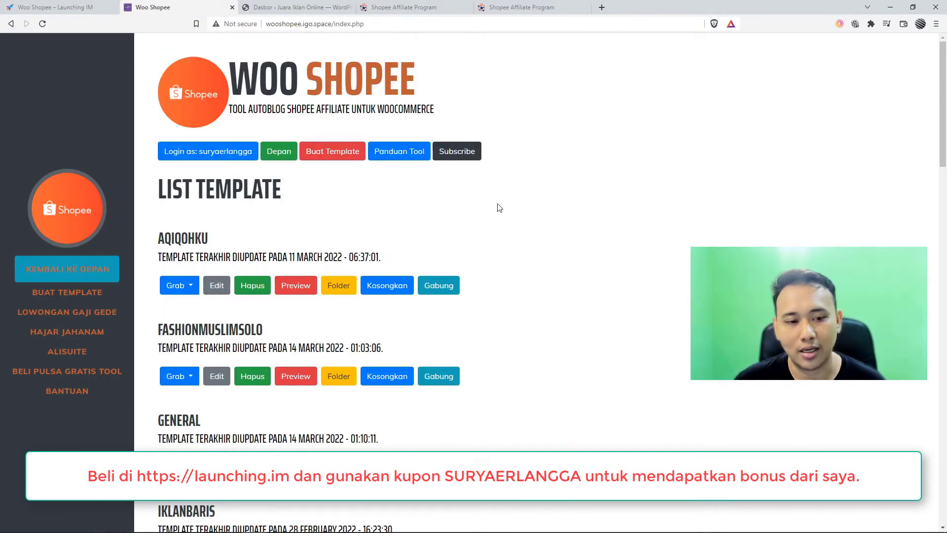
scroll(499, 207, down, 1)
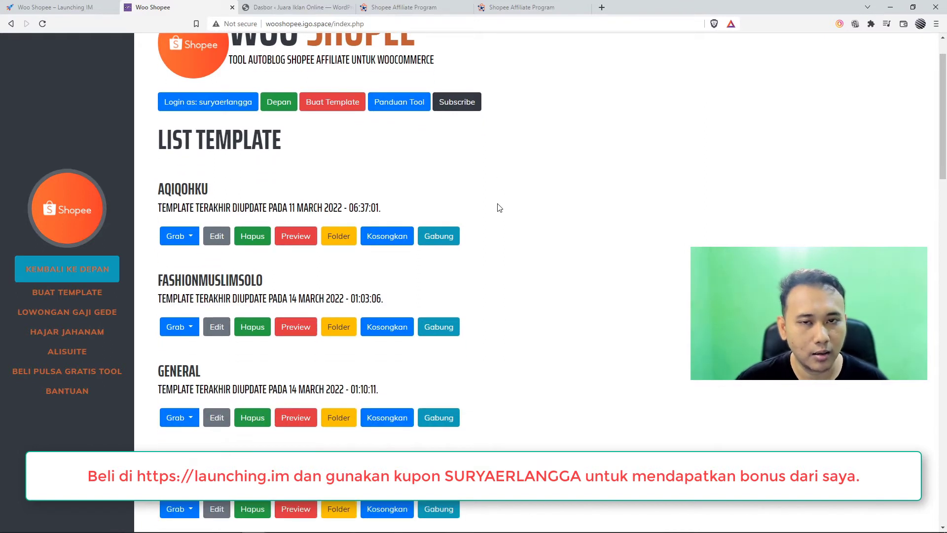
scroll(499, 207, down, 3)
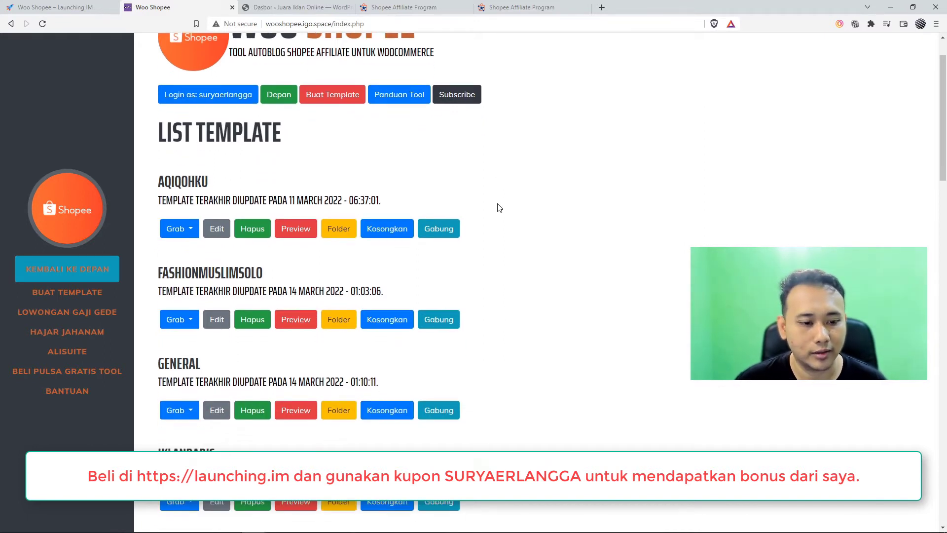
scroll(499, 207, down, 3)
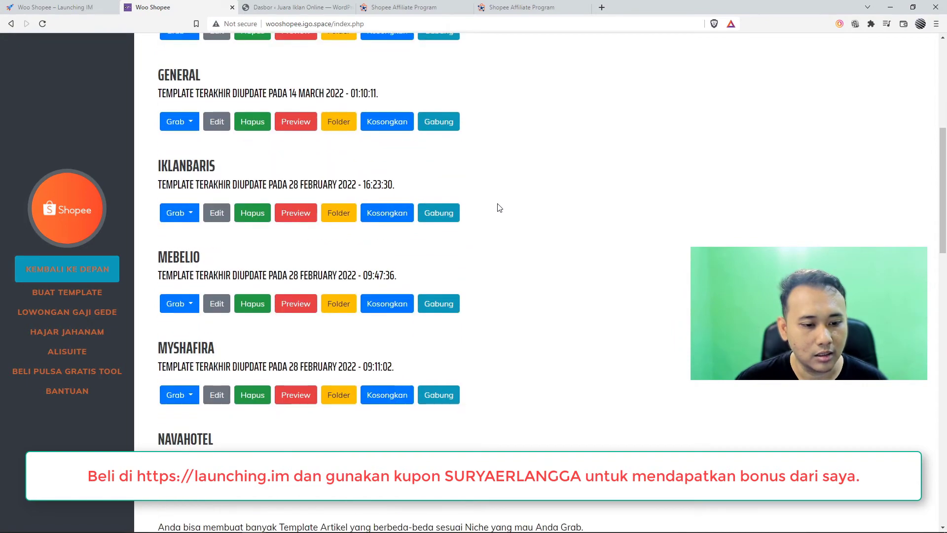
scroll(530, 228, up, 7)
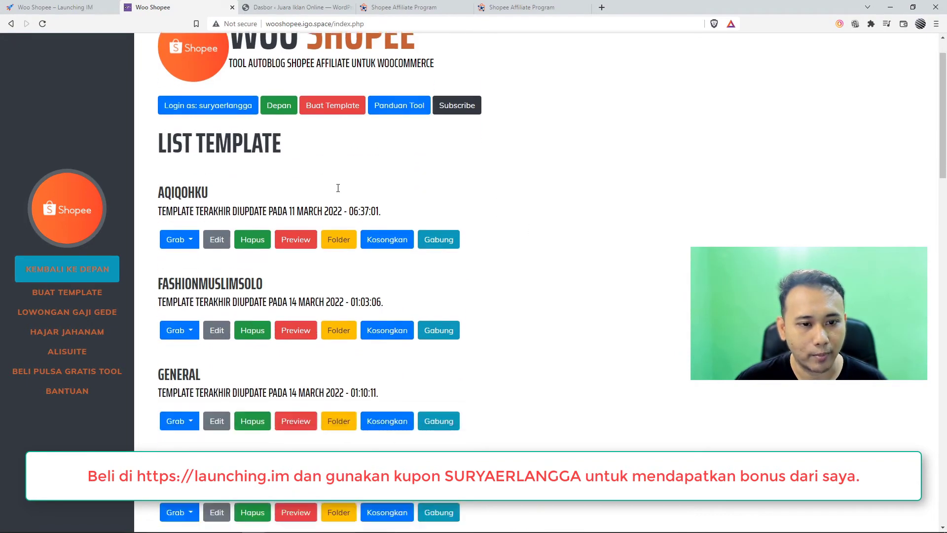
scroll(347, 114, down, 5)
scroll(347, 114, up, 4)
scroll(333, 165, down, 1)
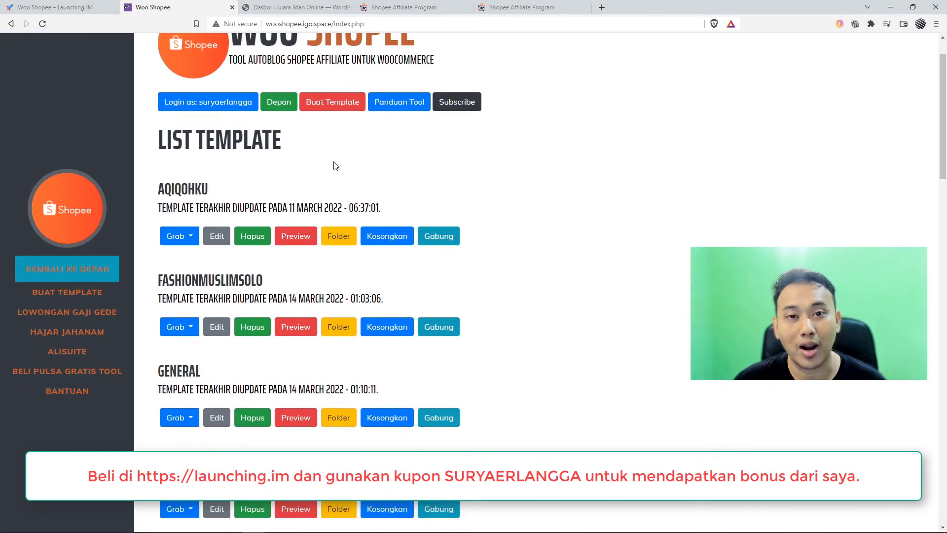
scroll(334, 165, down, 2)
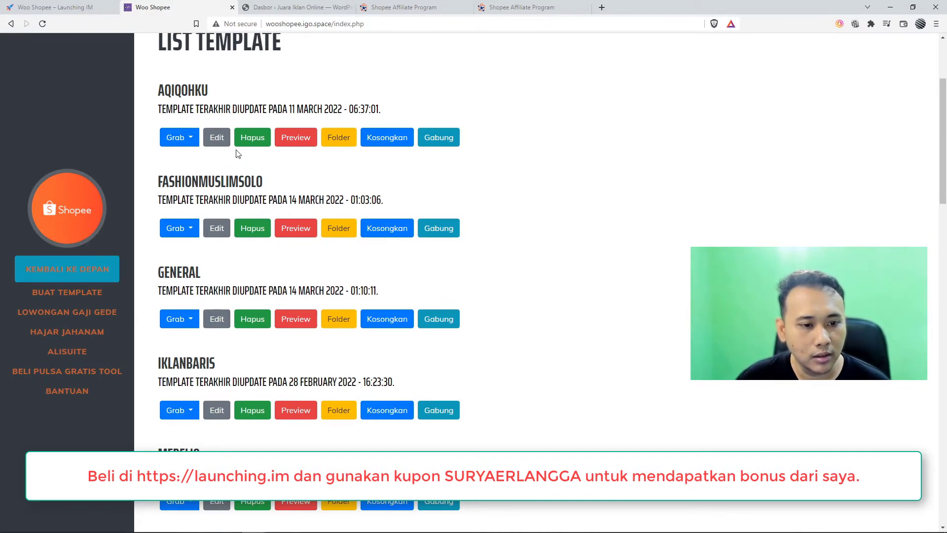
scroll(238, 153, down, 4)
scroll(237, 153, down, 2)
scroll(237, 153, up, 6)
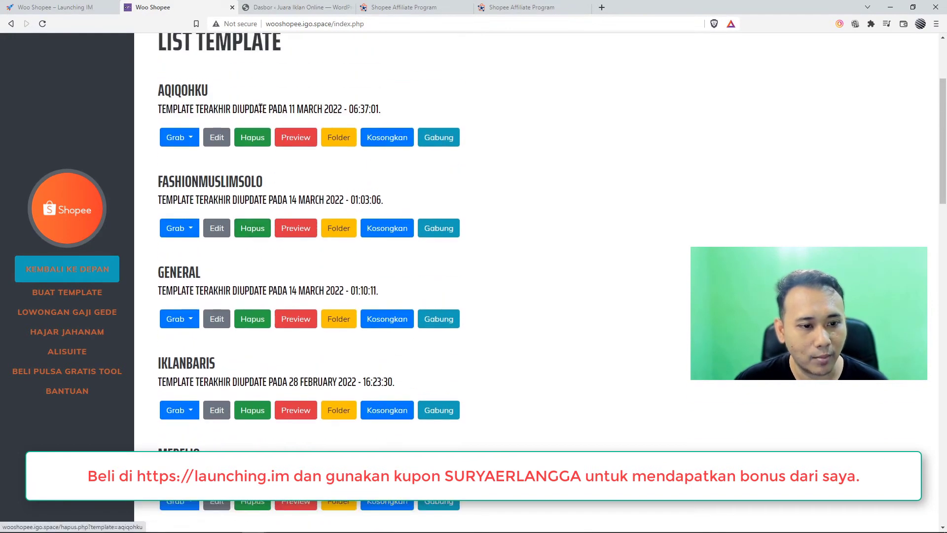
scroll(260, 174, down, 2)
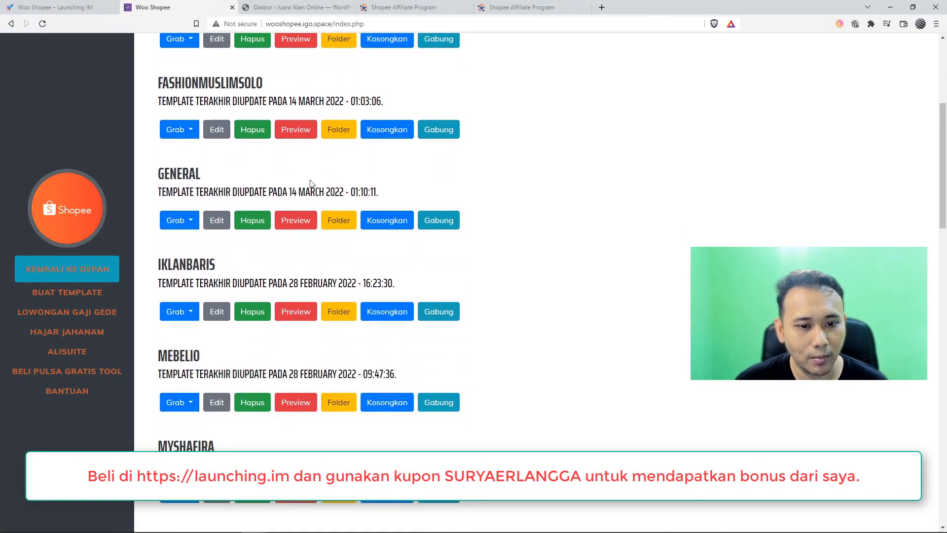
- Open the iklanbaris template's folder and look through its list of grabbed CSV files
scroll(268, 164, down, 2)
click(339, 213)
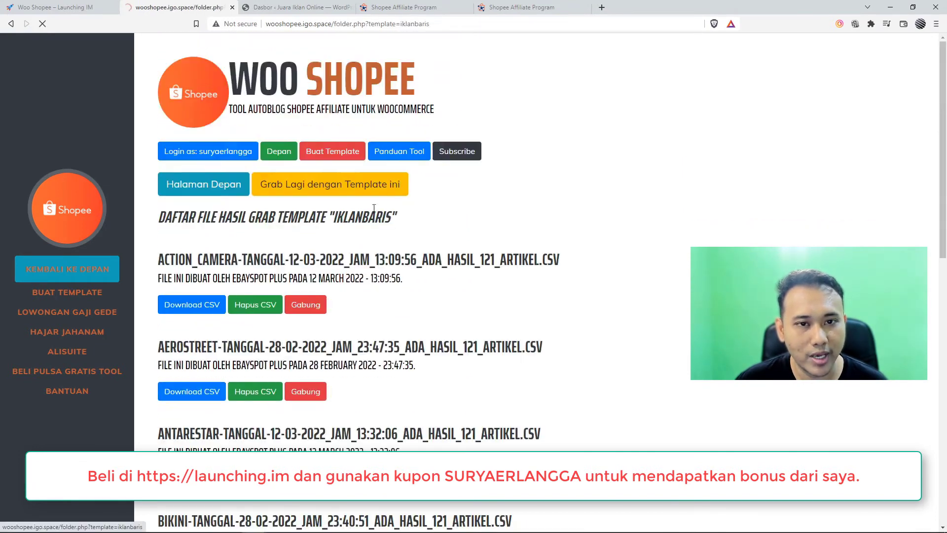
scroll(394, 203, down, 9)
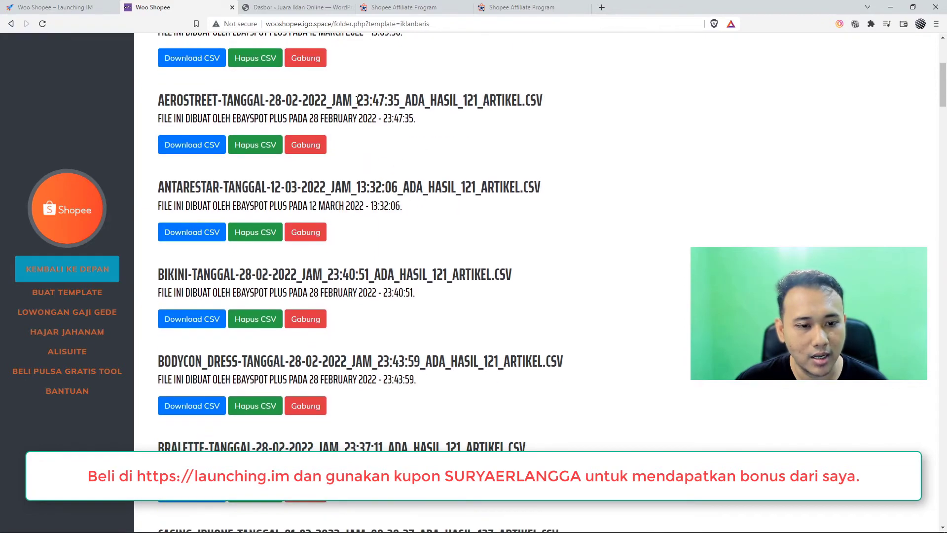
scroll(374, 163, down, 5)
scroll(424, 372, up, 5)
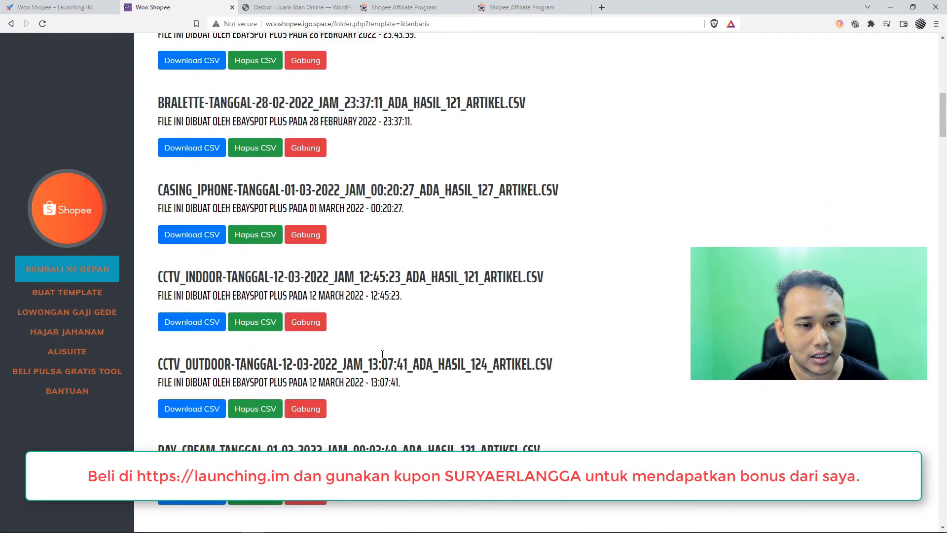
scroll(483, 210, up, 5)
scroll(372, 180, down, 5)
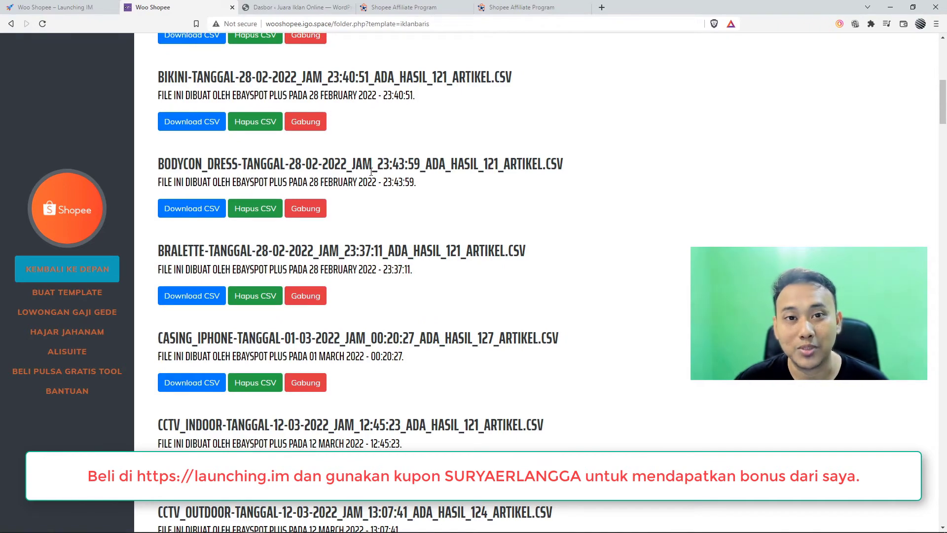
scroll(371, 171, down, 14)
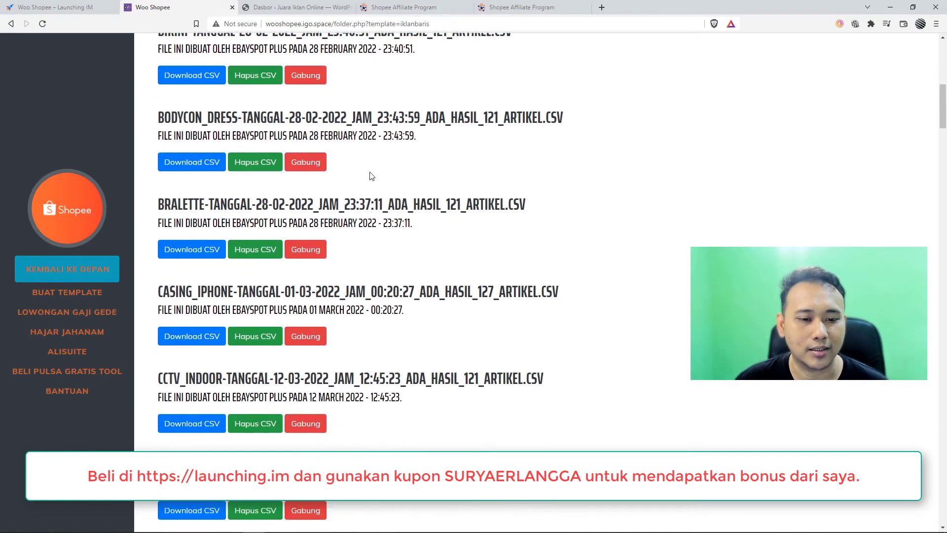
scroll(284, 260, down, 10)
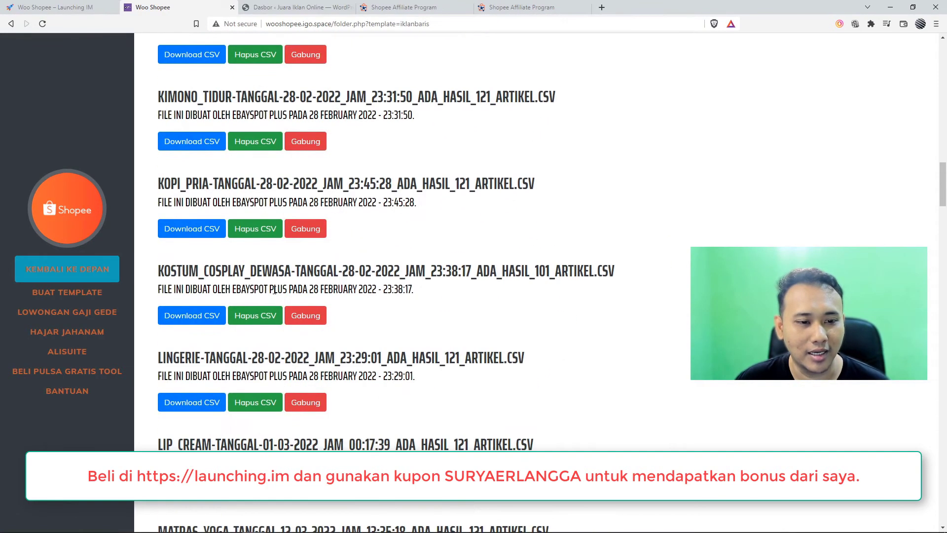
scroll(274, 282, up, 19)
scroll(274, 282, up, 18)
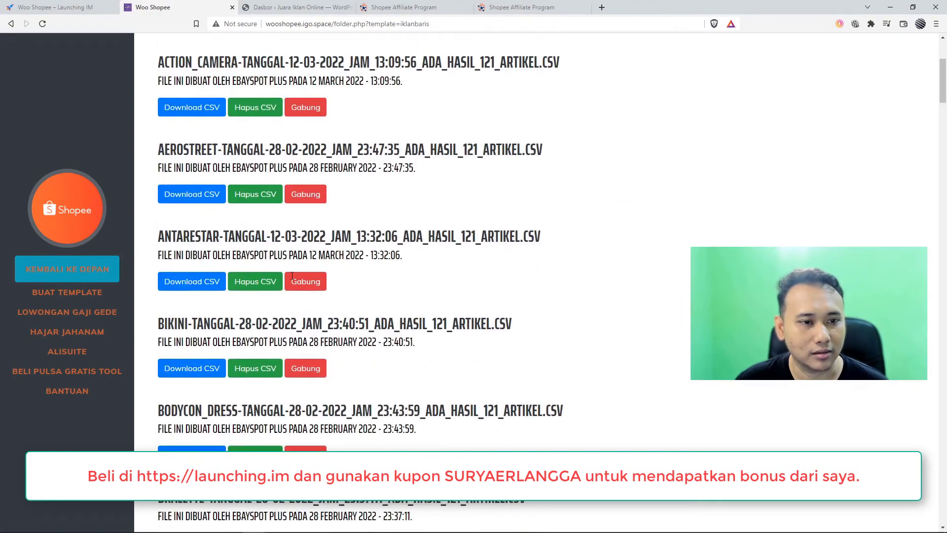
- Open the form for grabbing again with the iklanbaris template and select the default post tags for replacement
click(340, 187)
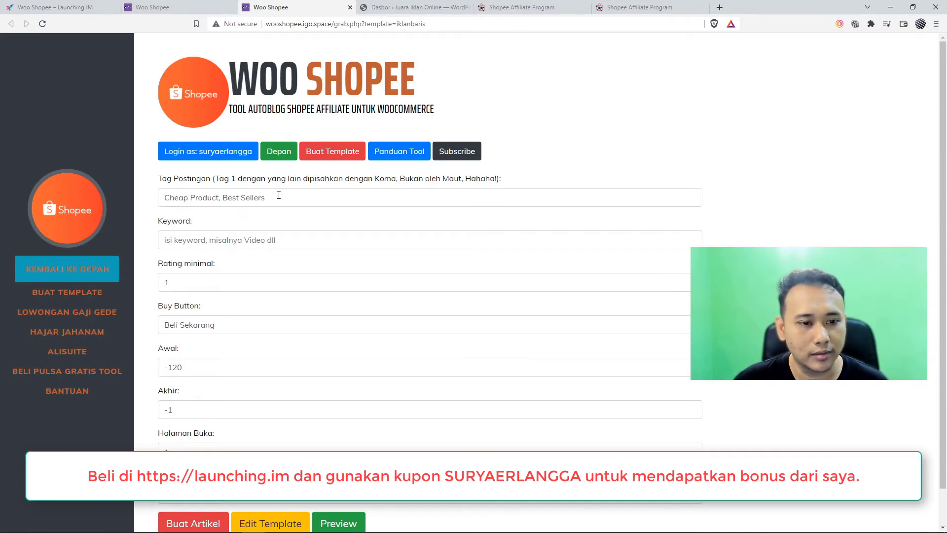
drag(280, 198, 162, 198)
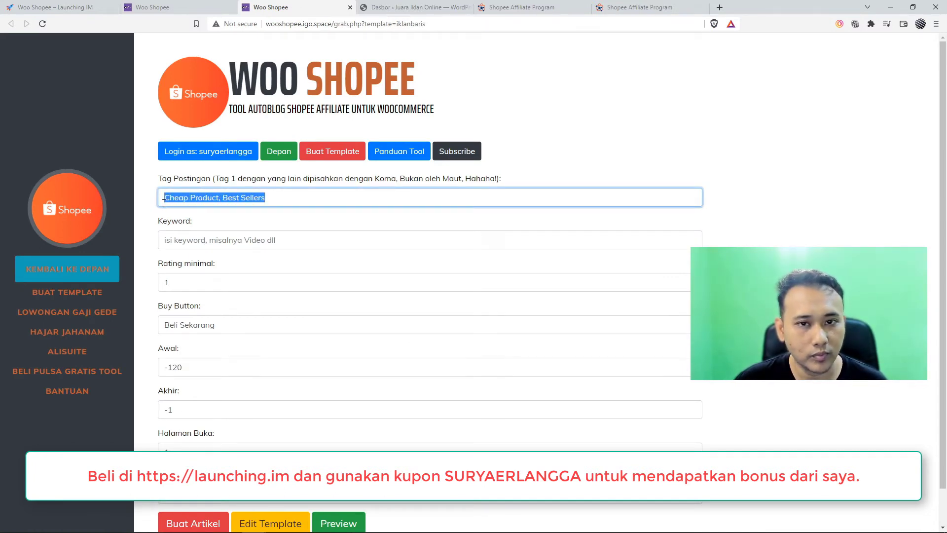
- Switch to the Shopee Affiliate Program and filter the product offers by the Grooming Hewan category under Hewan Peliharaan
click(644, 8)
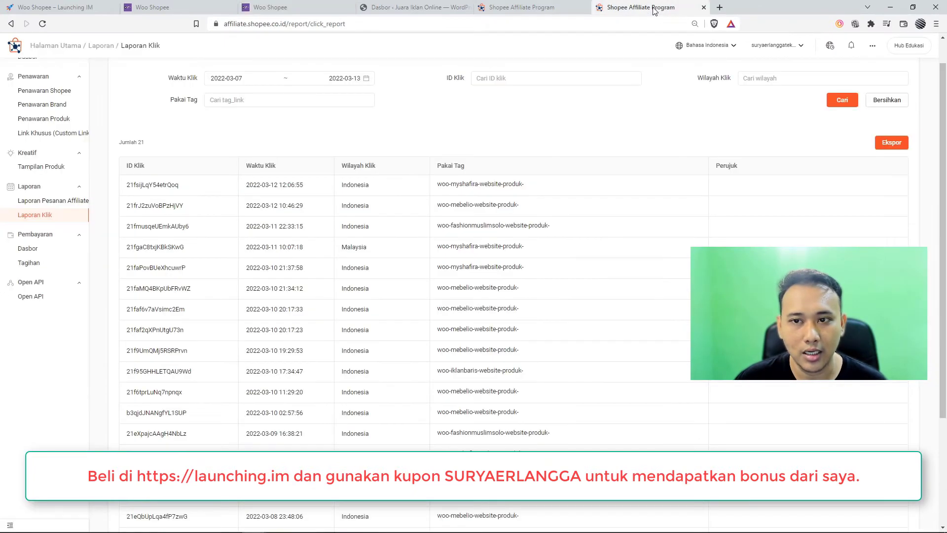
click(55, 118)
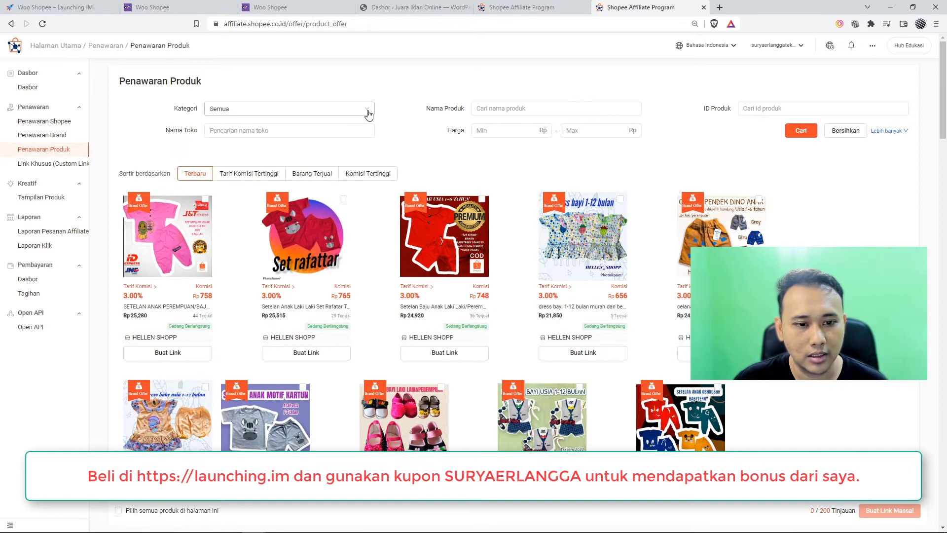
click(368, 113)
scroll(272, 186, down, 2)
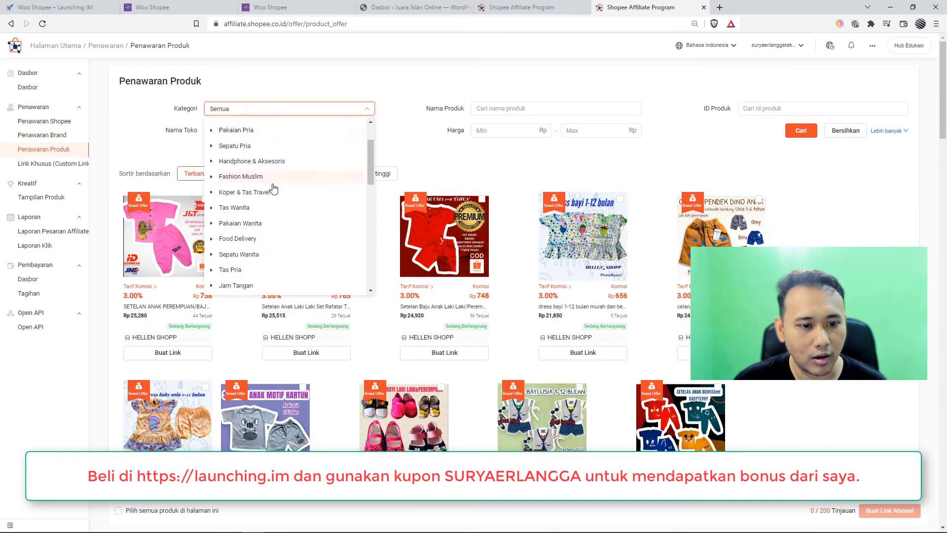
scroll(271, 189, down, 3)
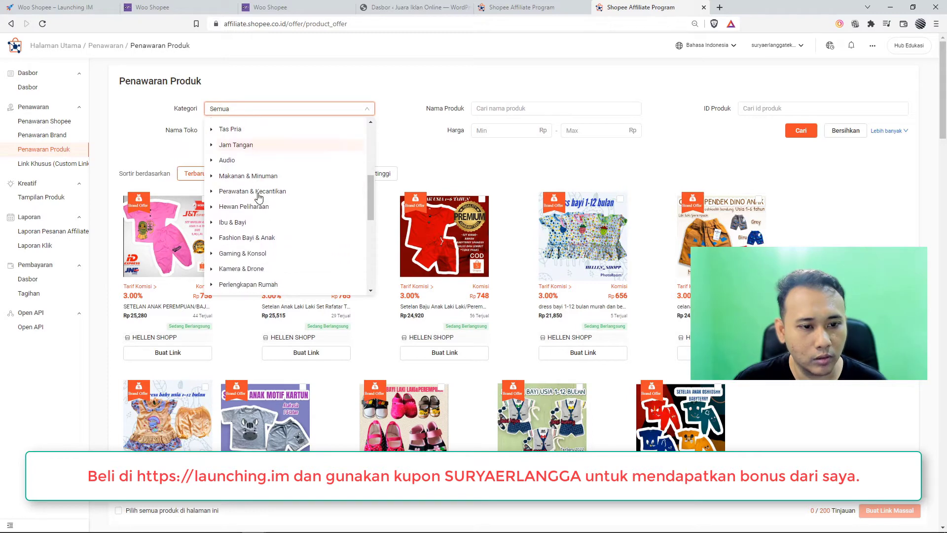
scroll(229, 176, down, 1)
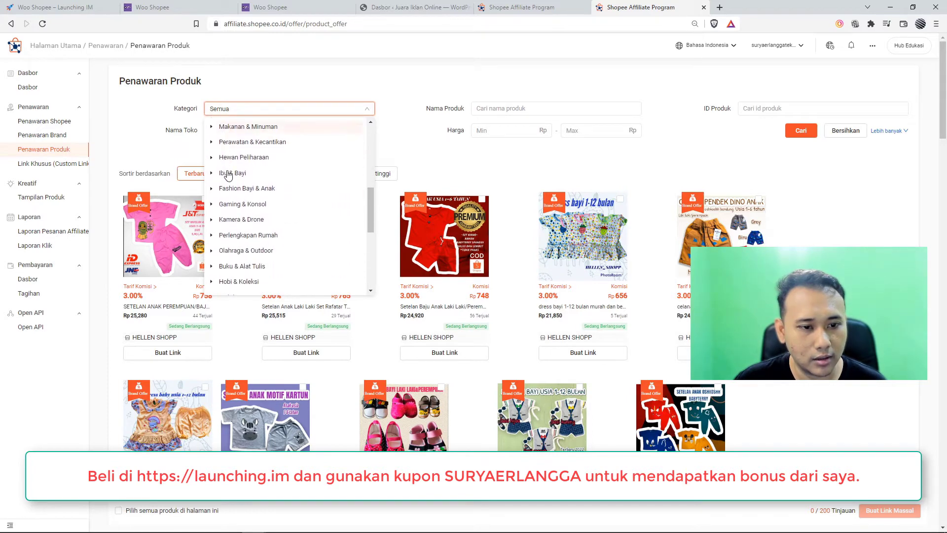
click(212, 157)
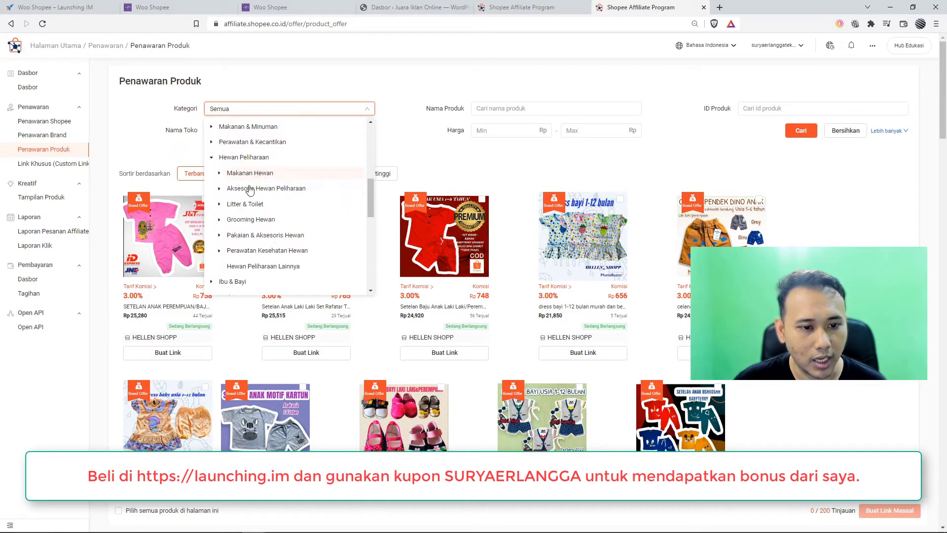
click(267, 219)
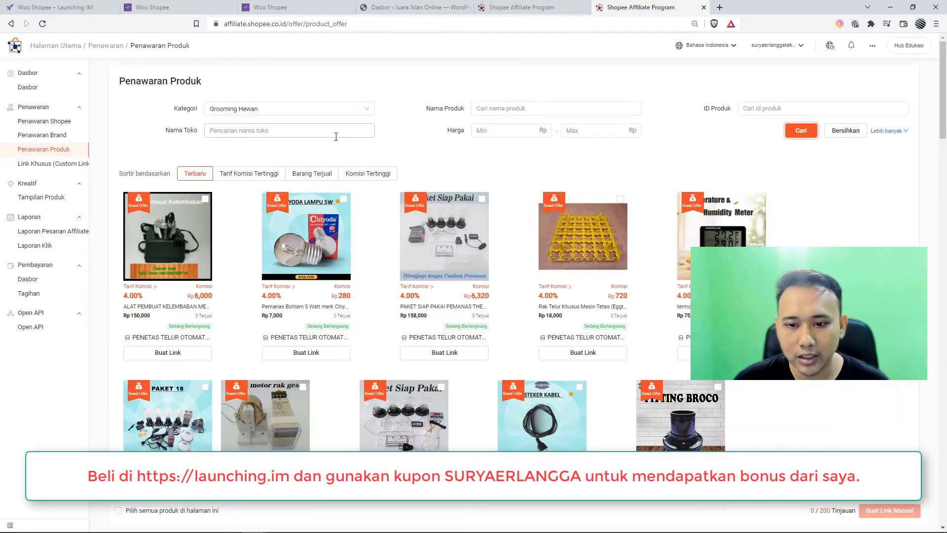
- Sort the Grooming Hewan offers by Barang Terjual and browse the products for keyword ideas
click(317, 180)
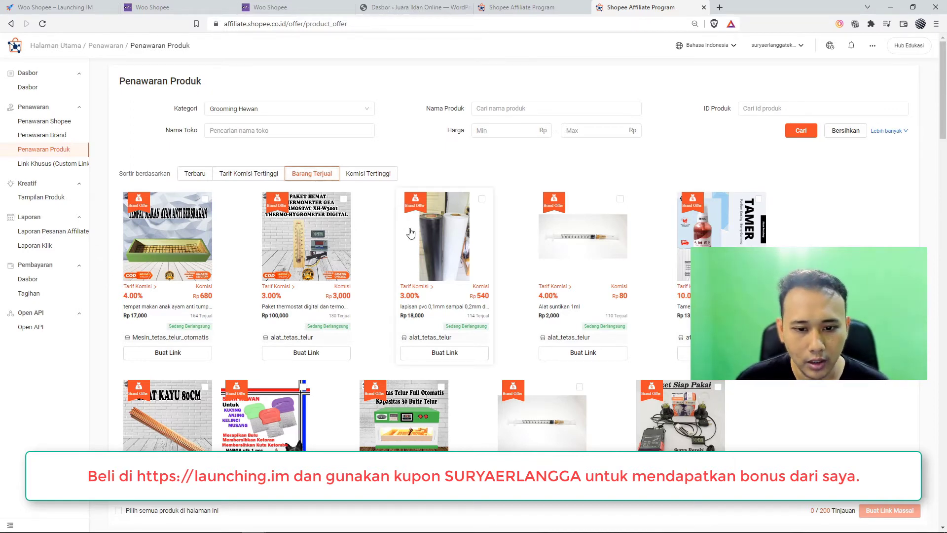
scroll(498, 249, down, 2)
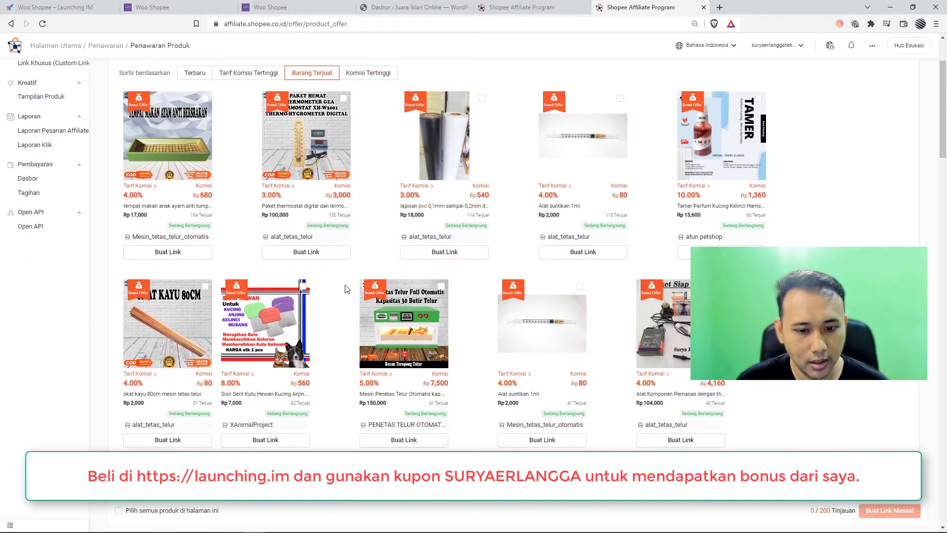
scroll(346, 290, down, 2)
scroll(347, 290, down, 5)
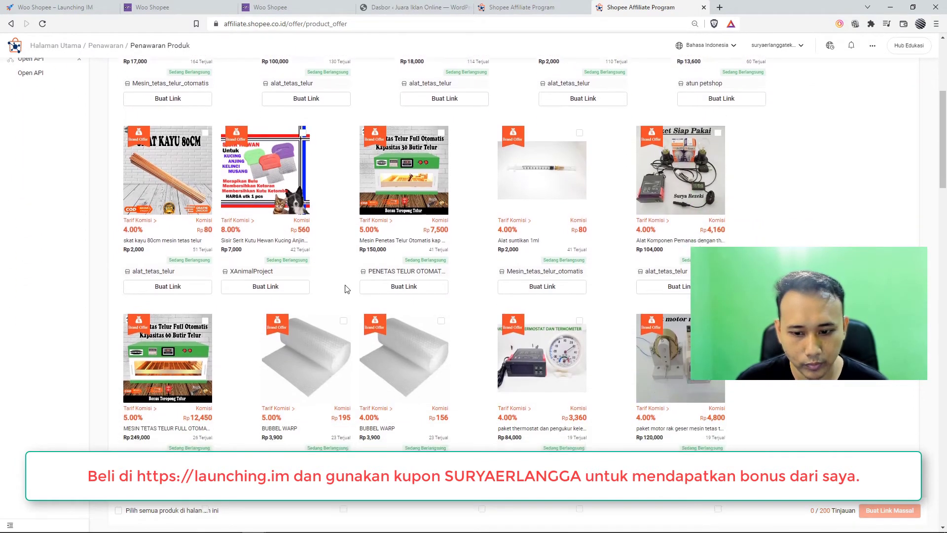
scroll(349, 287, up, 3)
scroll(347, 237, down, 2)
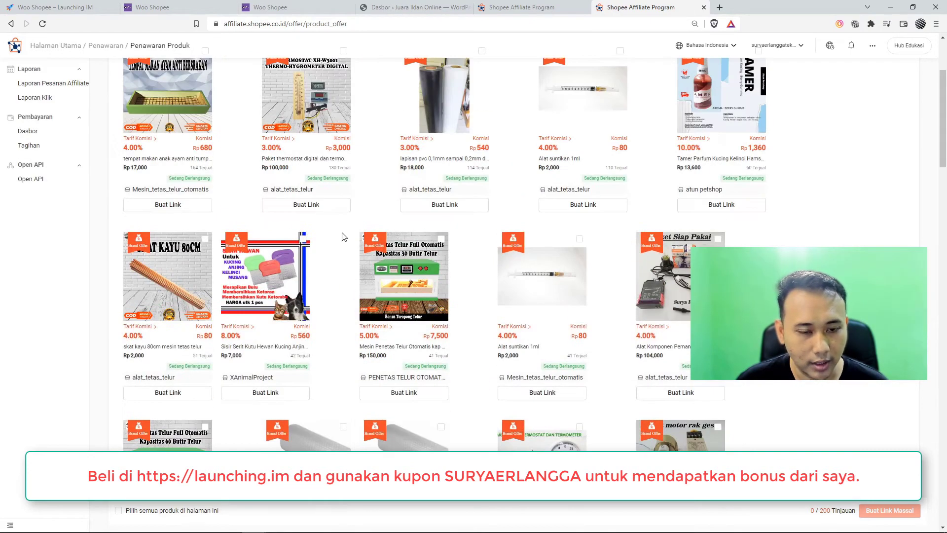
scroll(347, 238, down, 2)
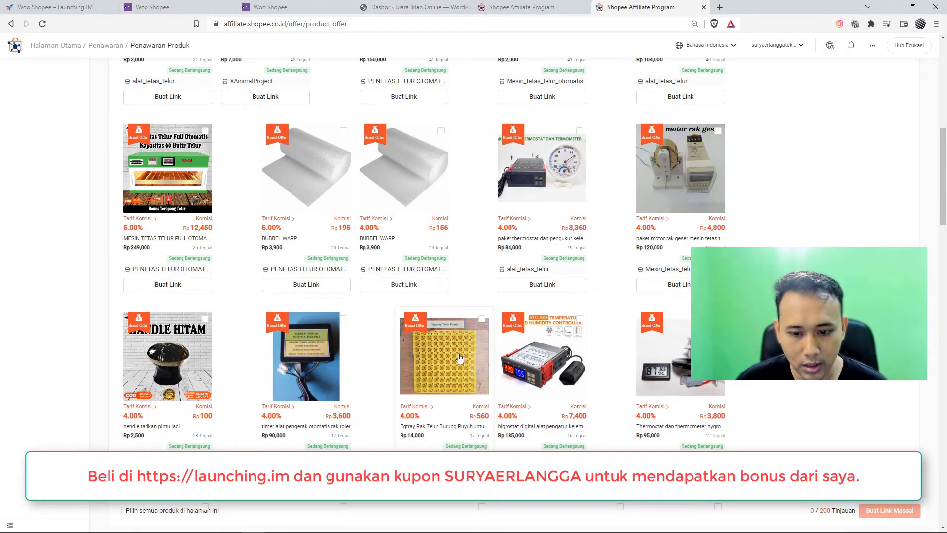
scroll(680, 355, down, 1)
scroll(534, 284, down, 5)
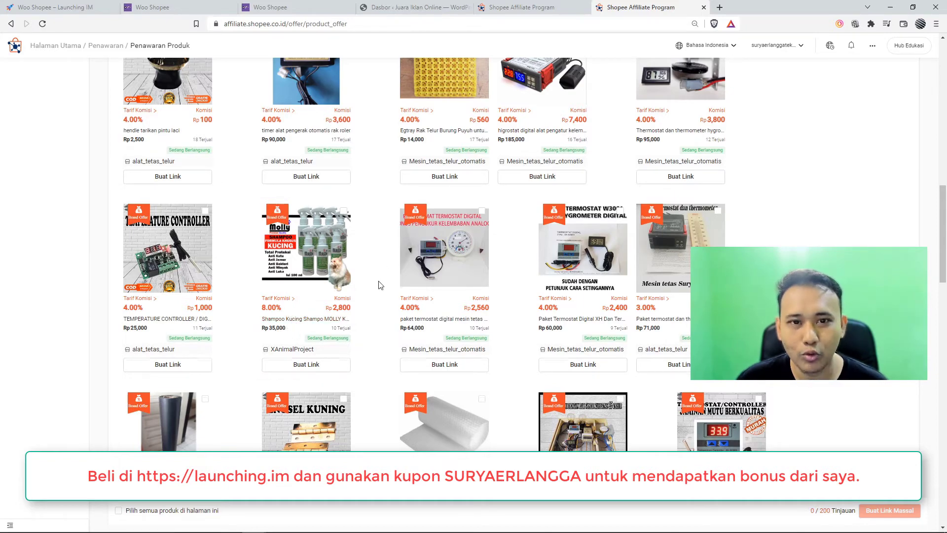
scroll(379, 281, up, 10)
- Switch to the Woo Shopee grab form and set both the post tags and the keyword to "shampoo kucing"
click(270, 7)
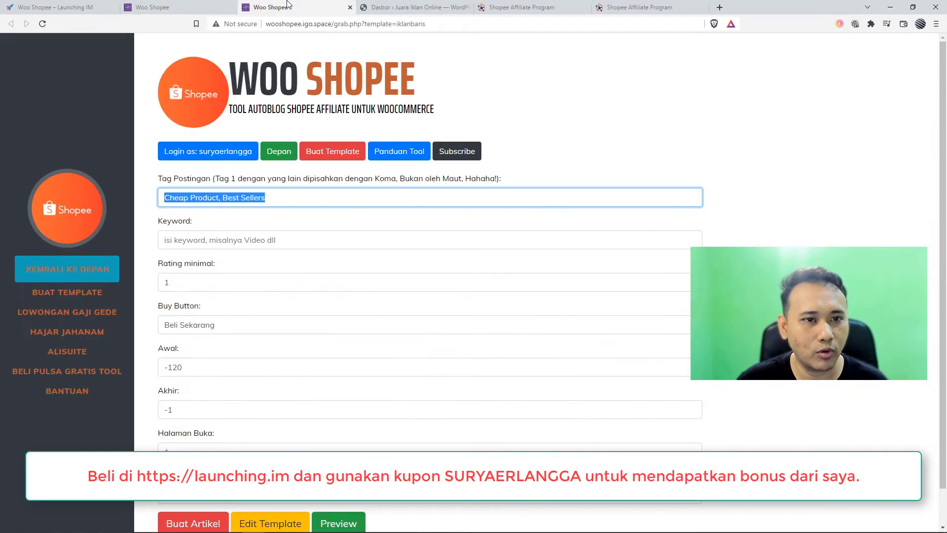
text(shampo)
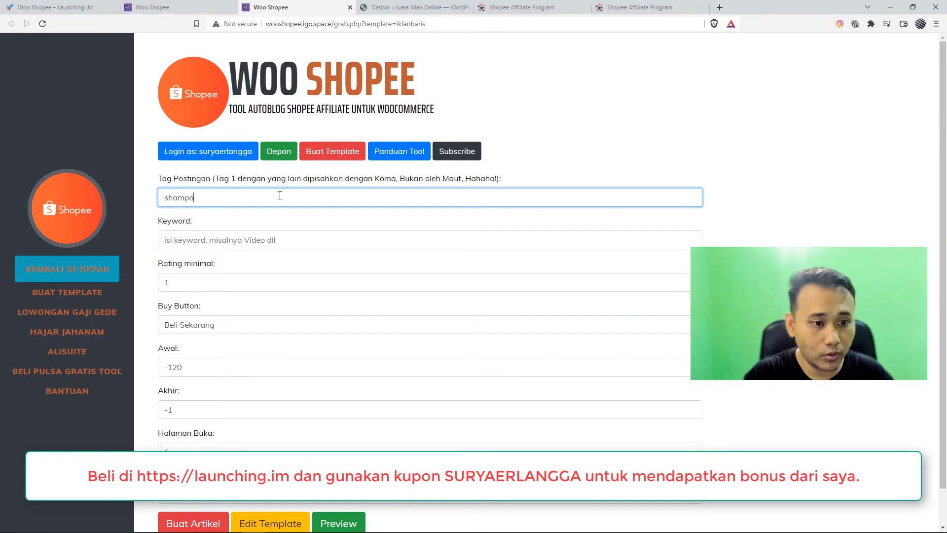
text(o kucing)
key(Tab)
text(sh)
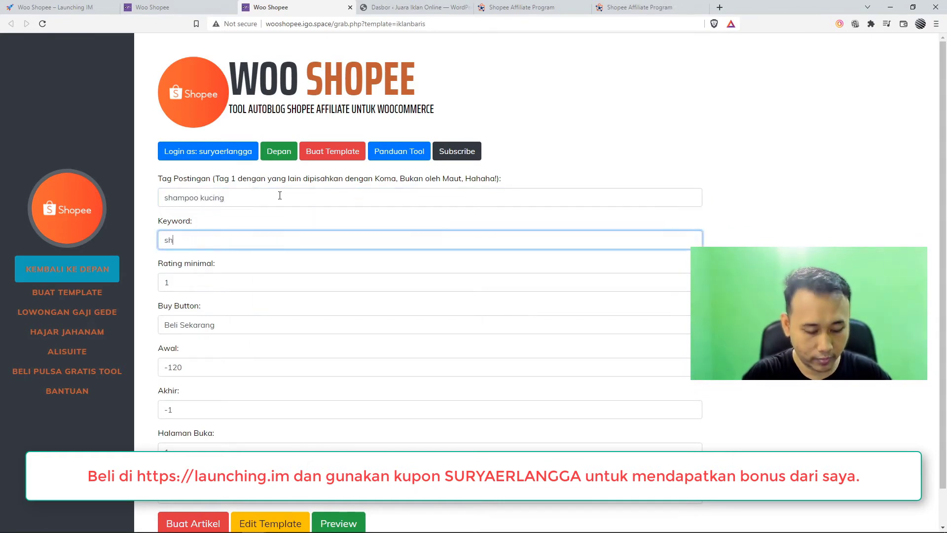
text(ampoo kucing)
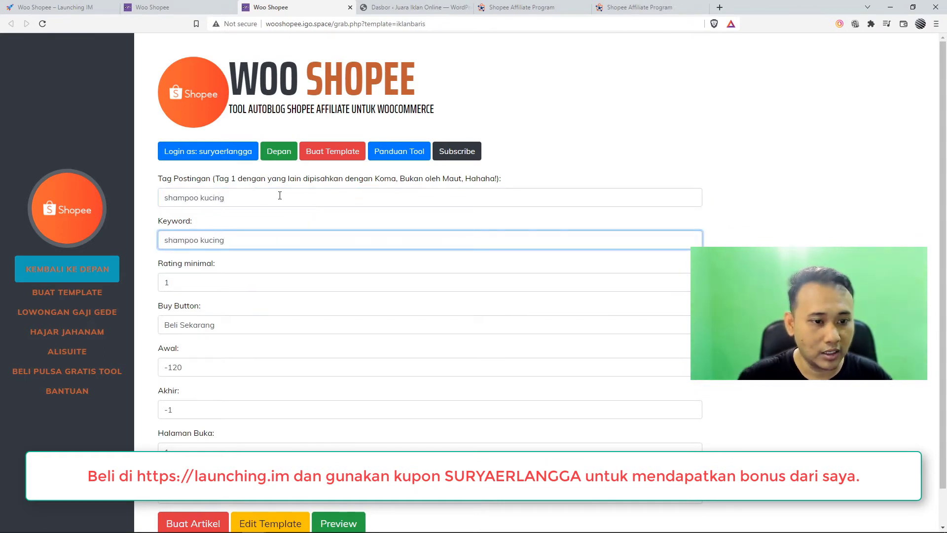
drag(279, 197, 166, 205)
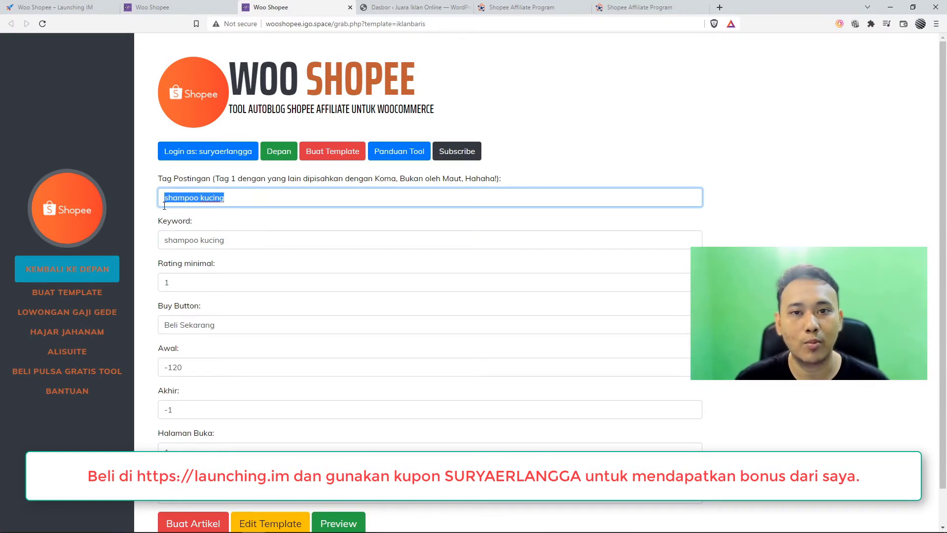
click(230, 199)
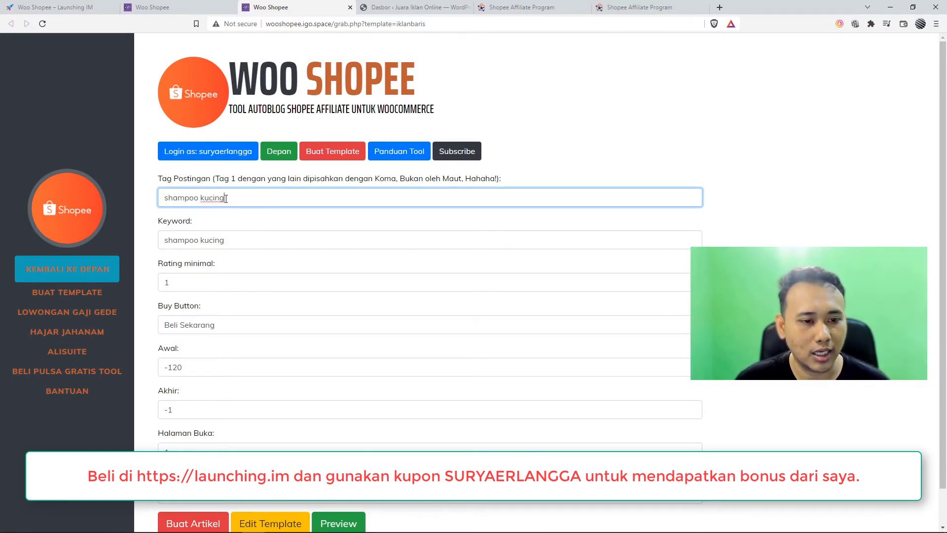
drag(229, 199, 160, 196)
click(257, 202)
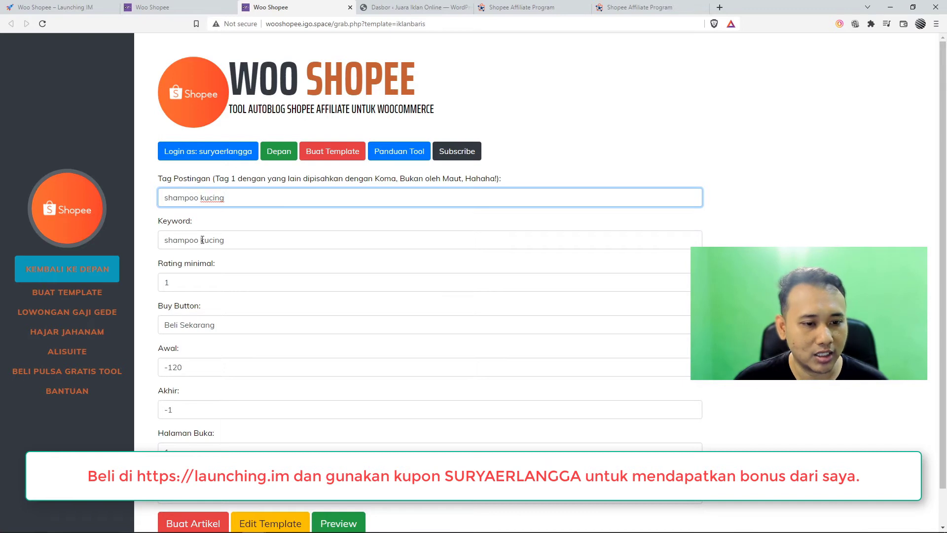
drag(225, 240, 162, 247)
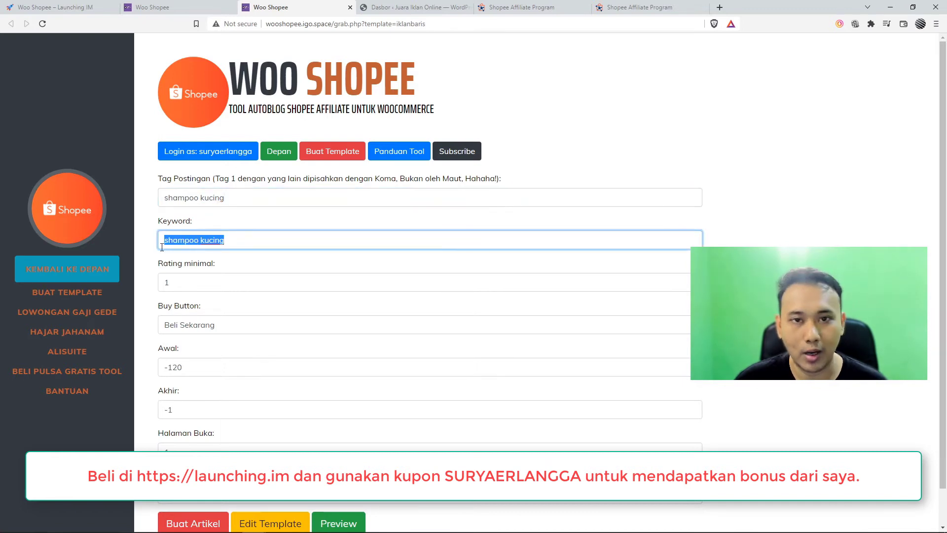
scroll(204, 247, down, 1)
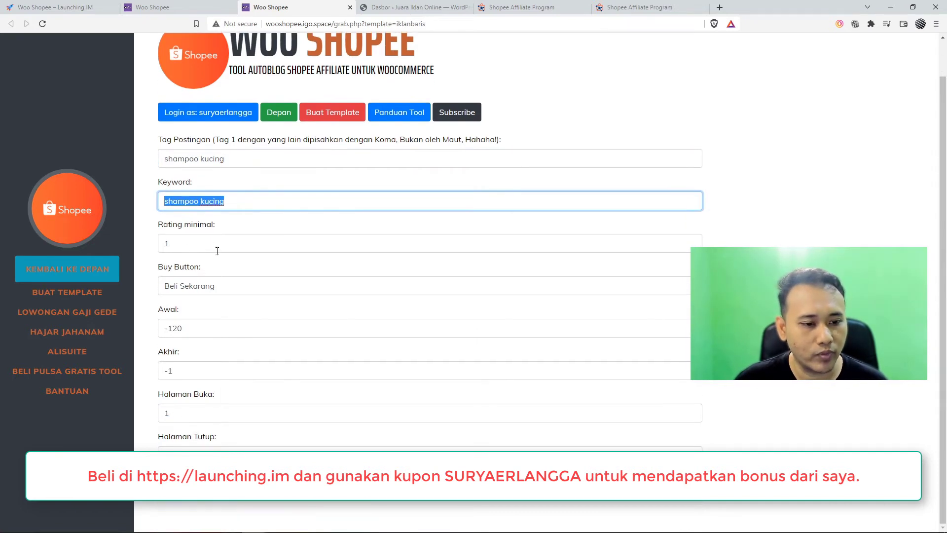
drag(222, 285, 156, 291)
click(145, 281)
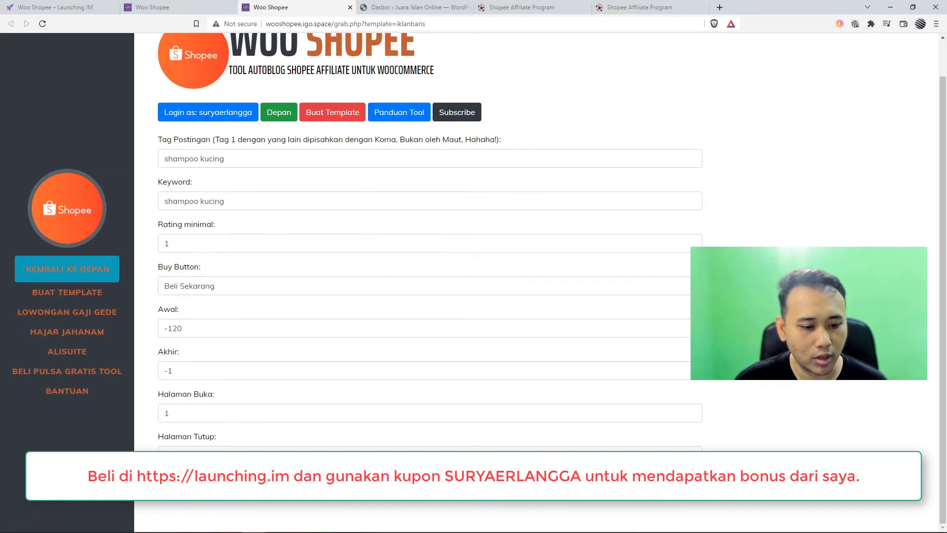
- Generate the shampoo kucing articles with the iklanbaris template and save the resulting CSV in the iklan baris folder
key(F5)
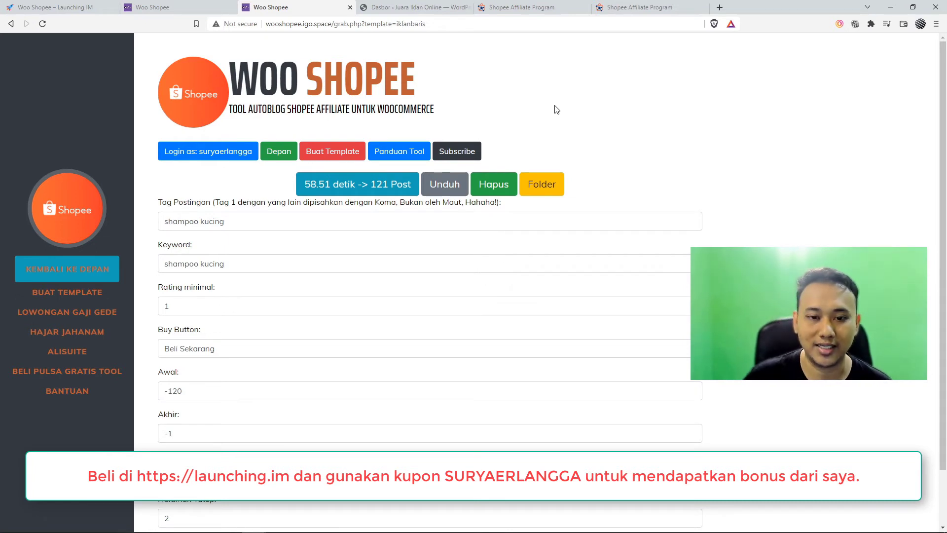
click(452, 188)
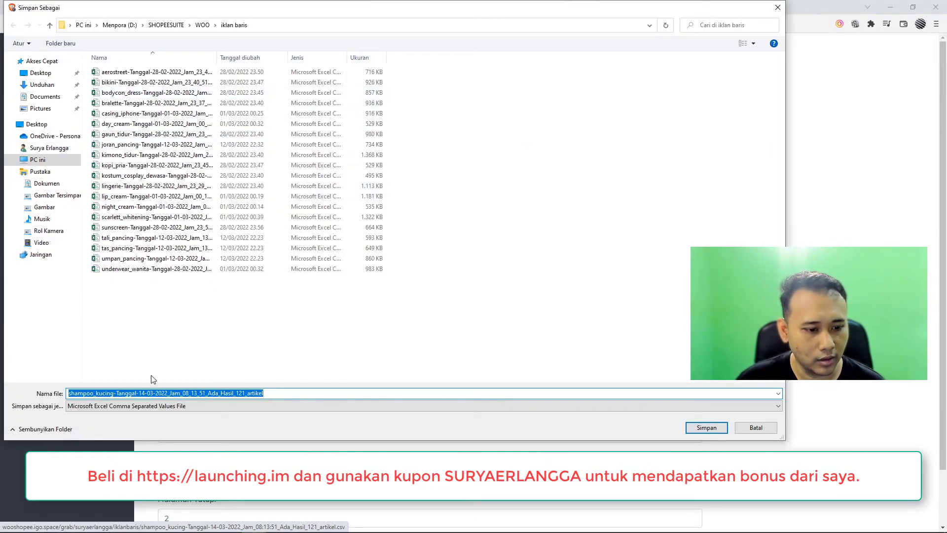
click(706, 427)
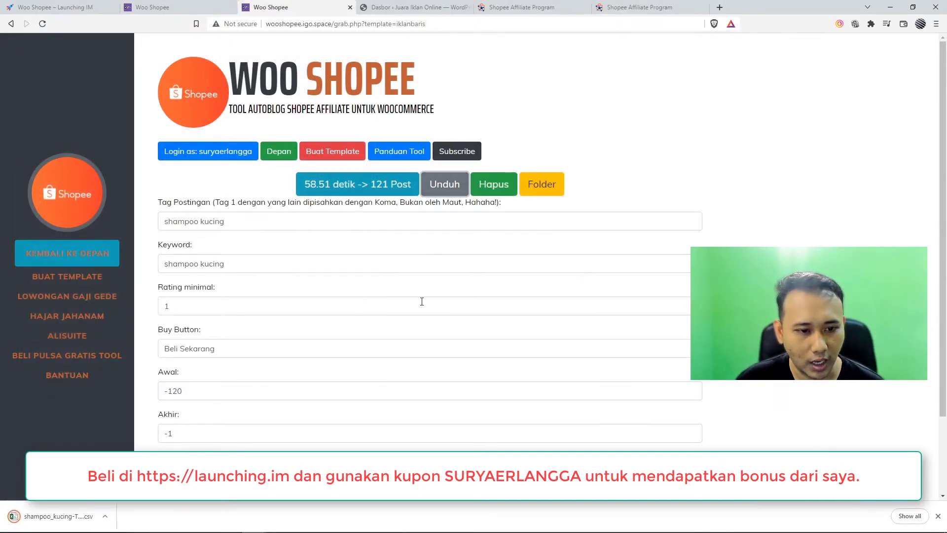
scroll(423, 247, down, 2)
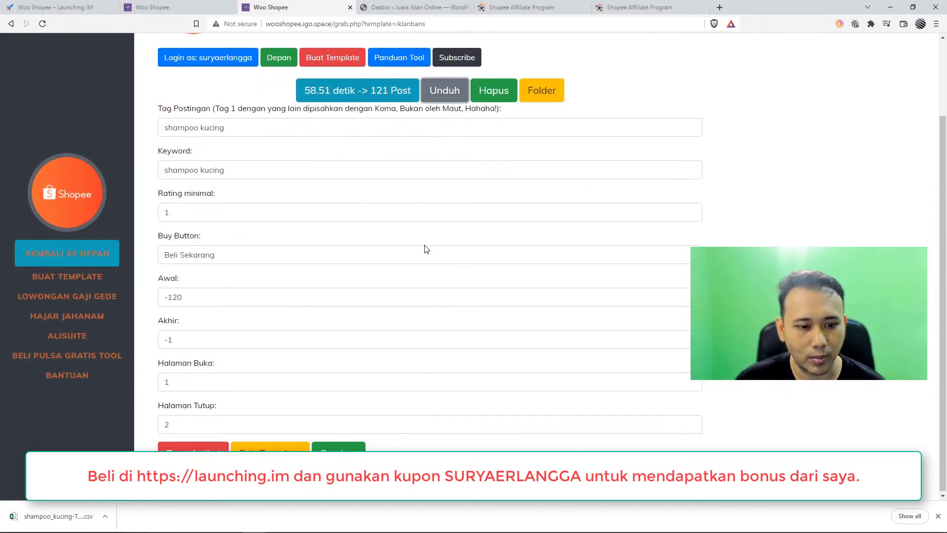
scroll(422, 247, up, 2)
scroll(346, 209, down, 1)
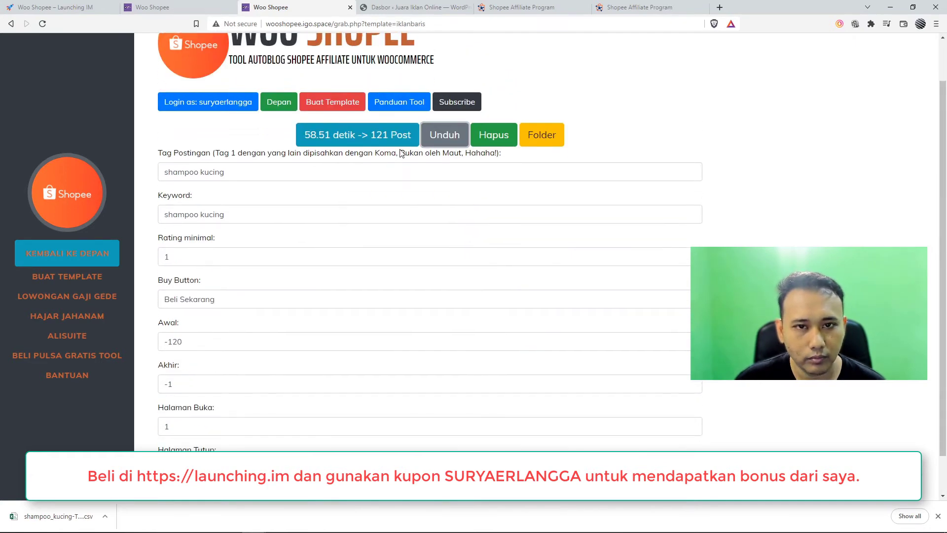
- Switch to the WordPress dashboard and open WooCommerce's product import via CSV from the add-products setup task
click(417, 4)
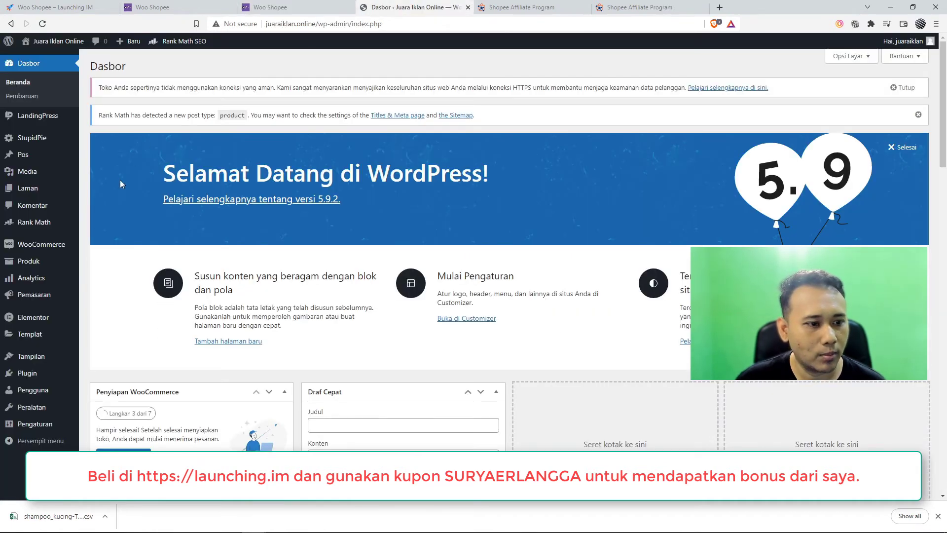
mouse_move(55, 252)
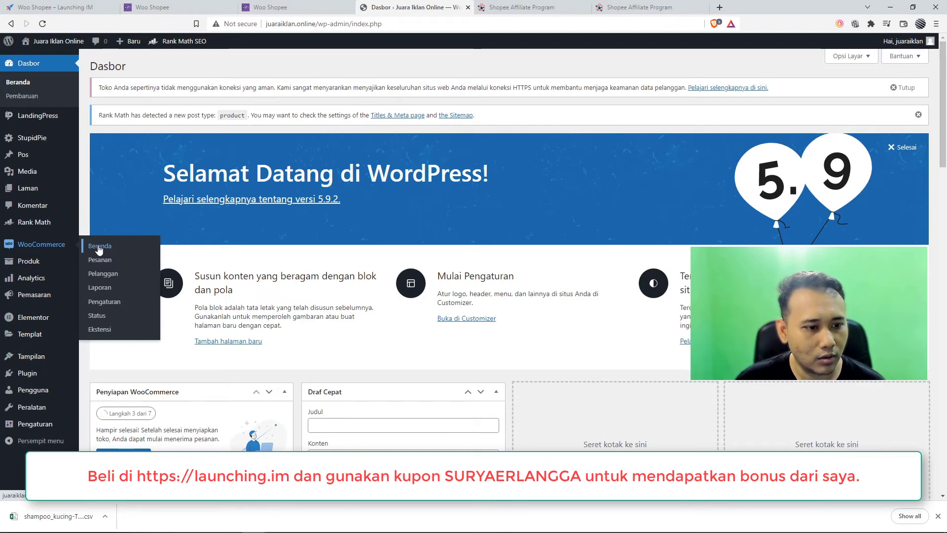
click(98, 248)
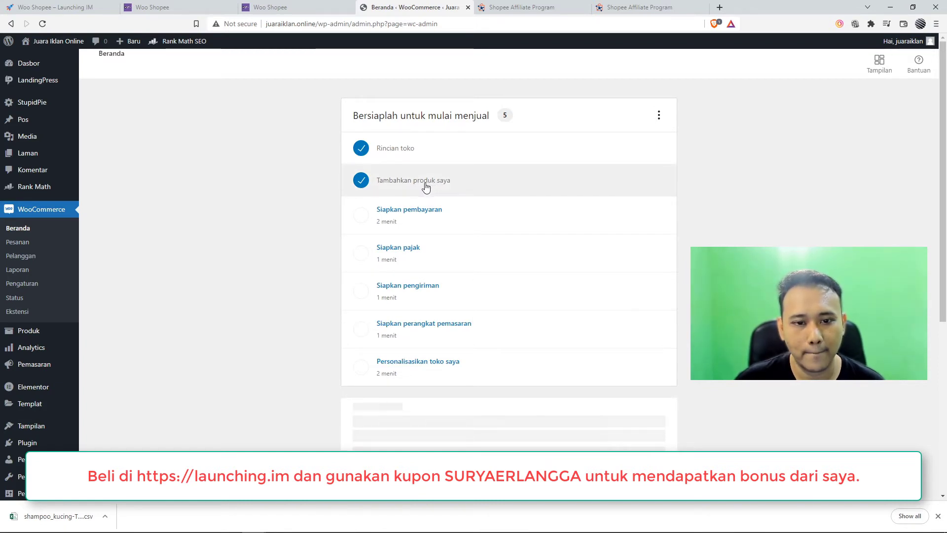
click(424, 187)
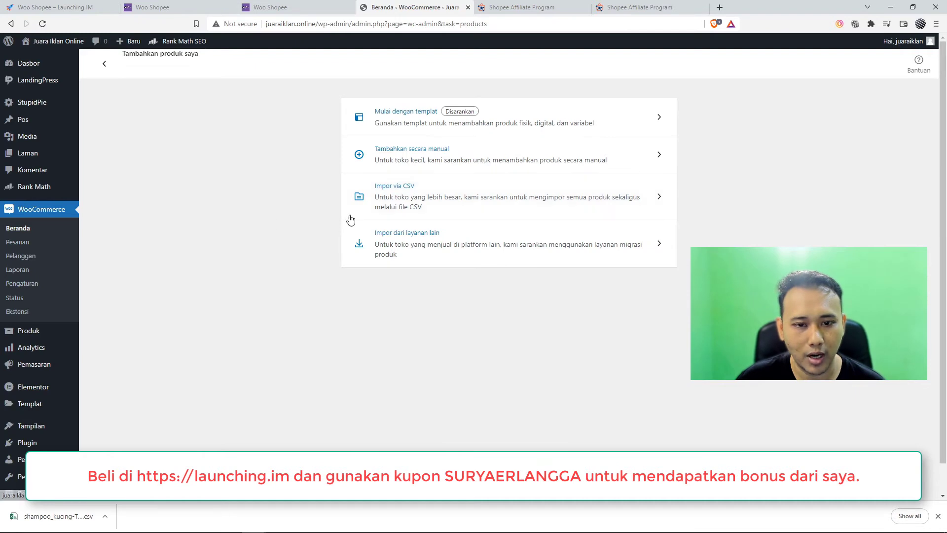
click(412, 199)
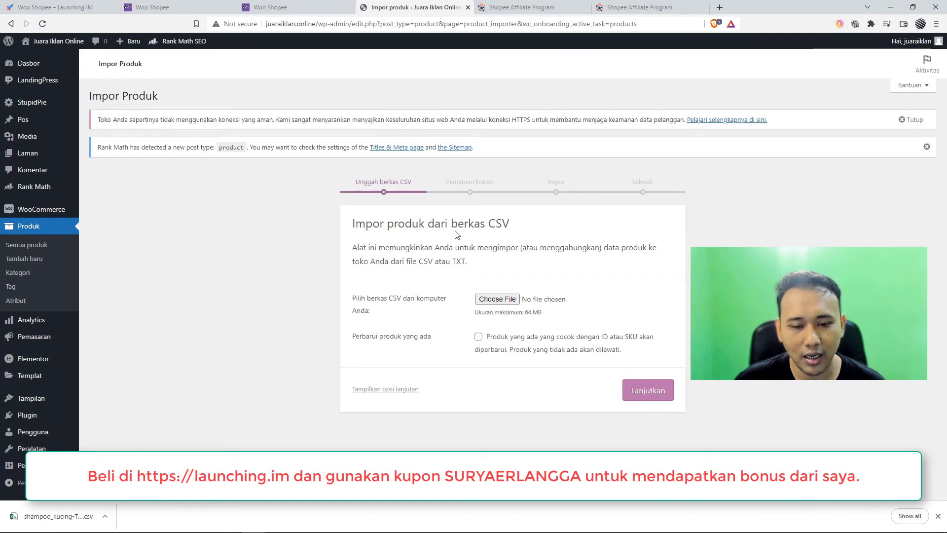
- Choose the shampoo_kucing CSV from SHOPEESUITE > WOO > iklan baris on drive D: for the product import and continue to column mapping
click(495, 300)
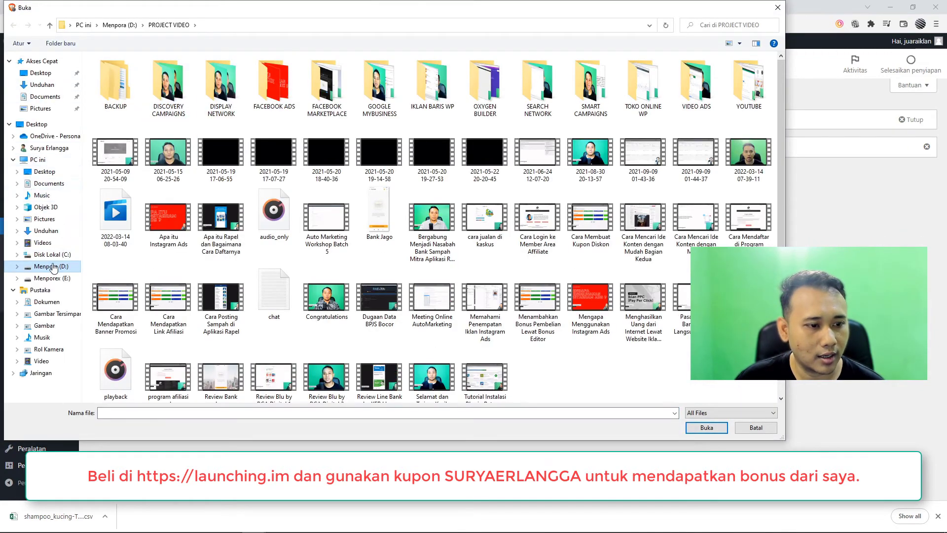
click(53, 267)
double_click(648, 82)
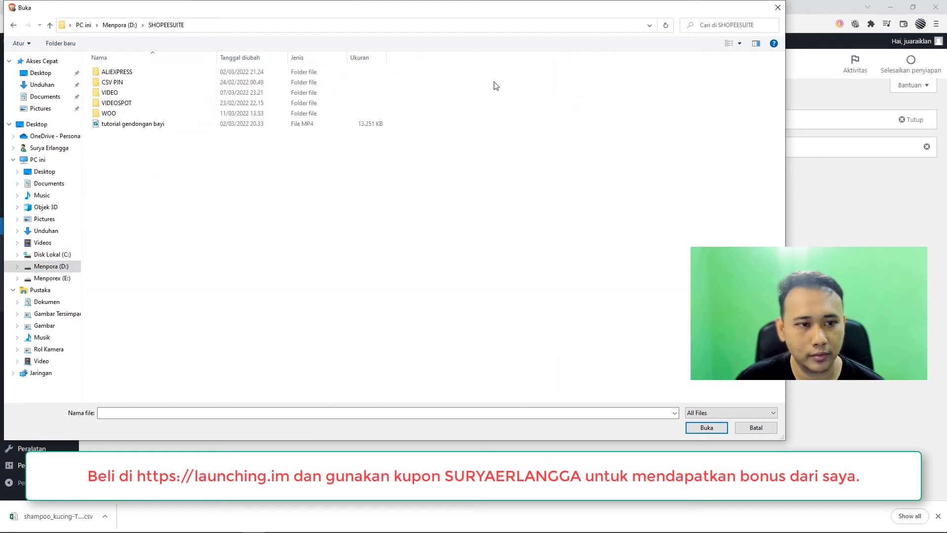
double_click(111, 113)
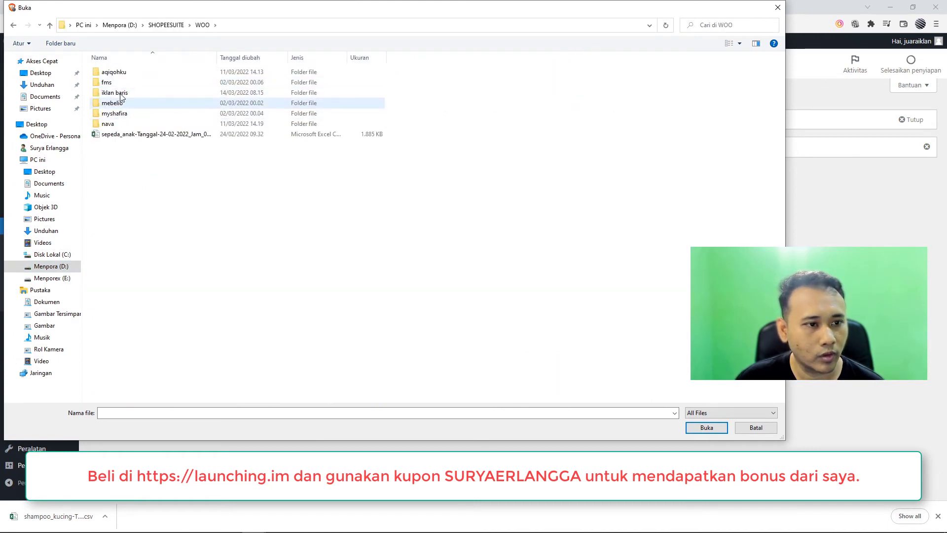
double_click(124, 91)
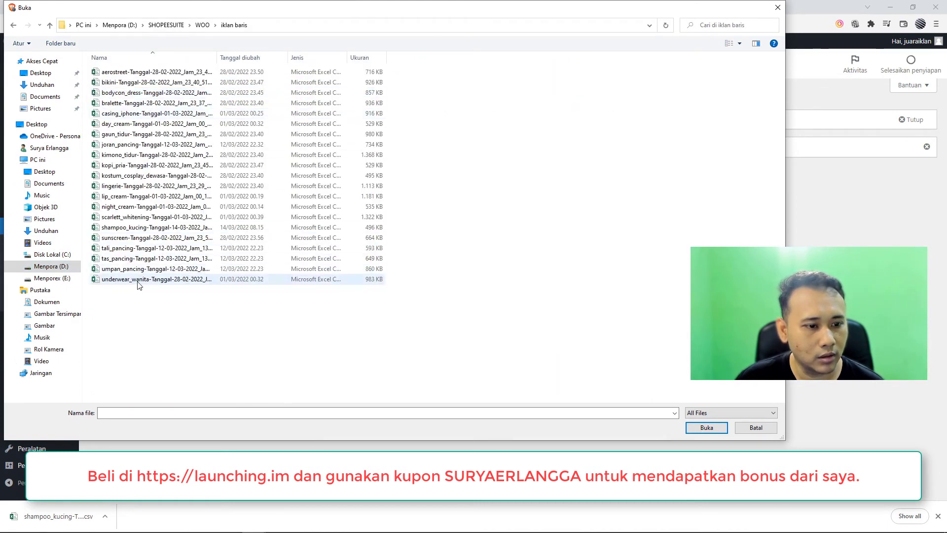
click(129, 228)
click(706, 427)
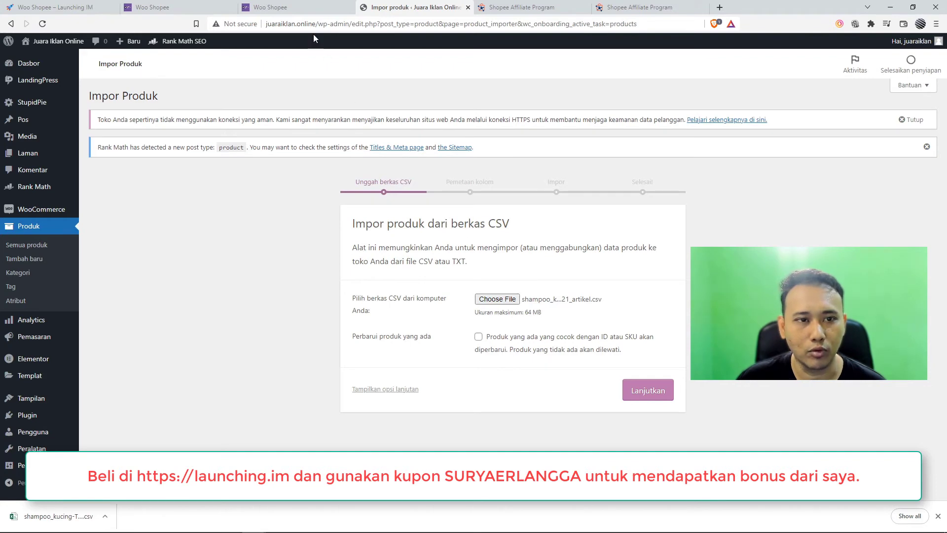
click(284, 11)
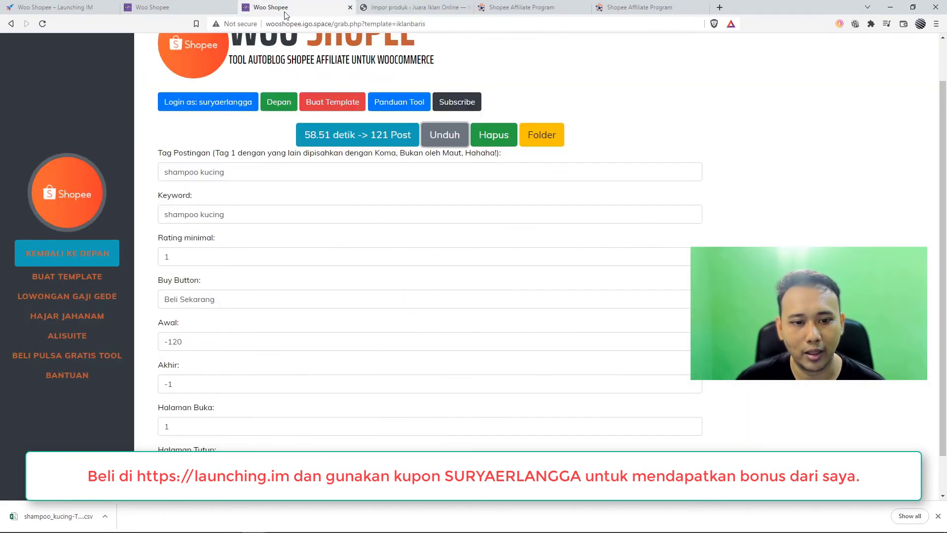
click(414, 7)
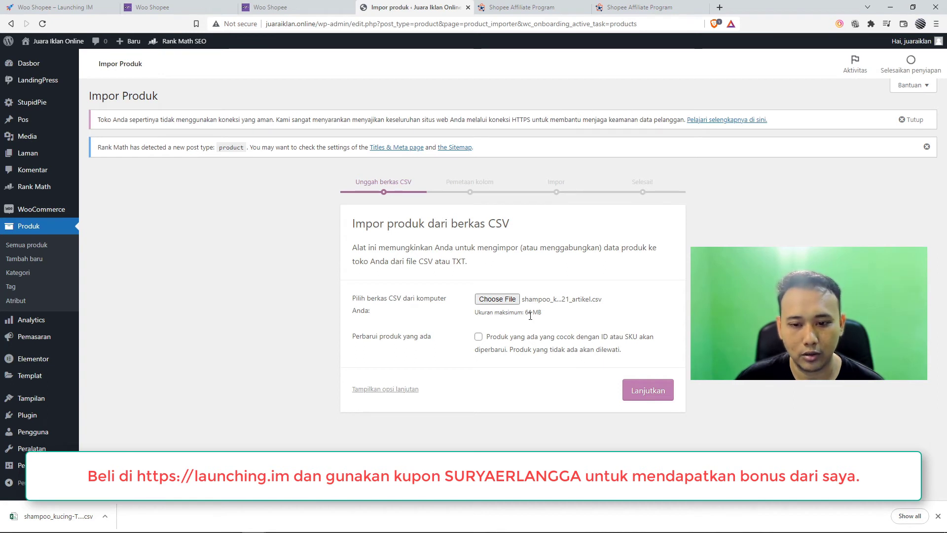
click(648, 390)
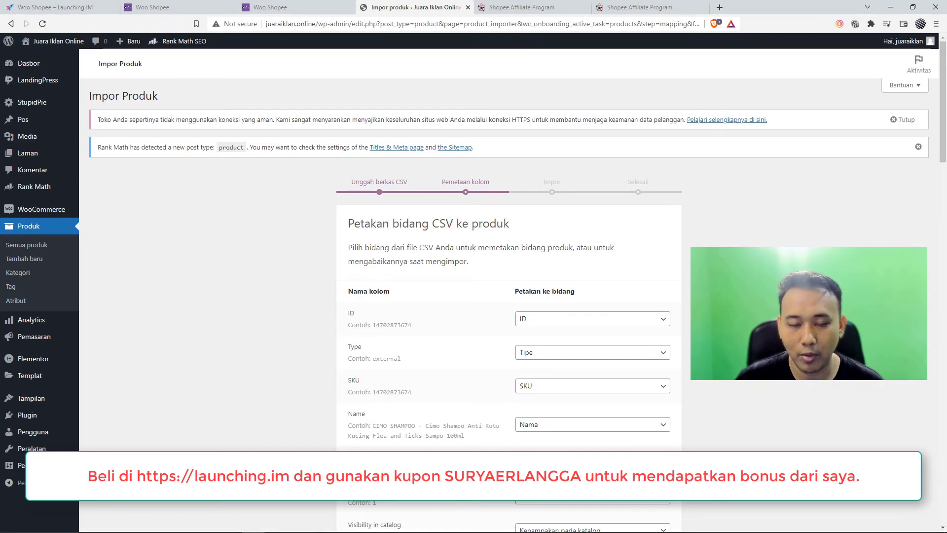
- Review the mapping of the CSV columns to product fields and run the product import with the default mapping
scroll(491, 239, down, 5)
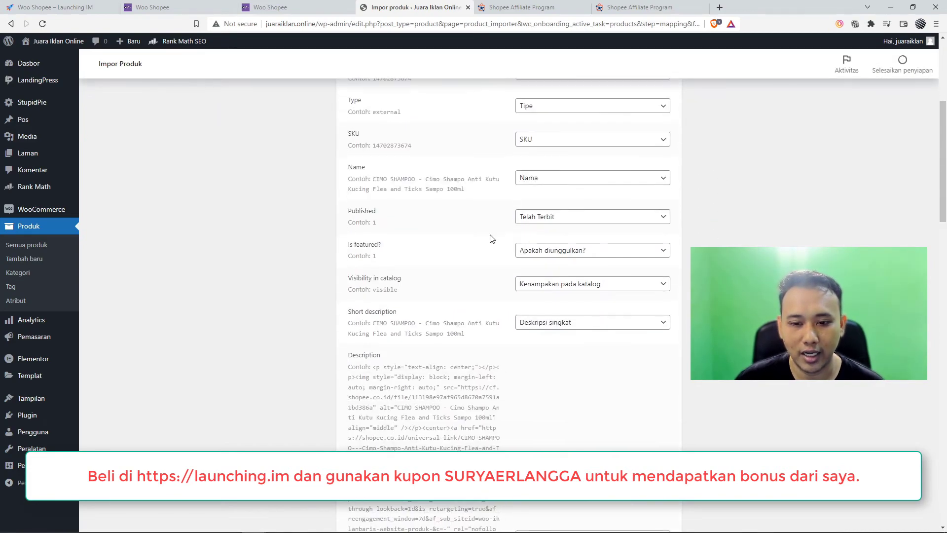
scroll(509, 205, down, 3)
scroll(522, 249, up, 7)
scroll(522, 251, down, 5)
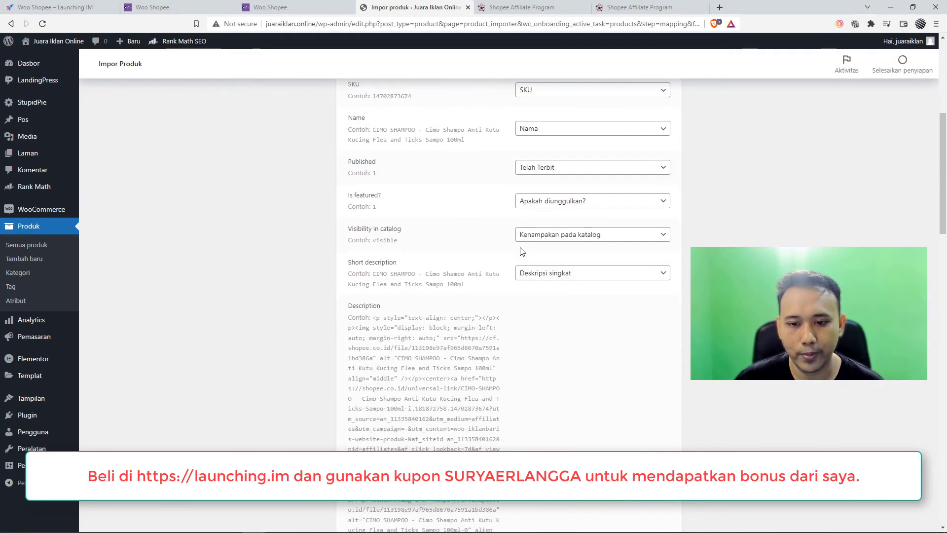
scroll(522, 252, down, 15)
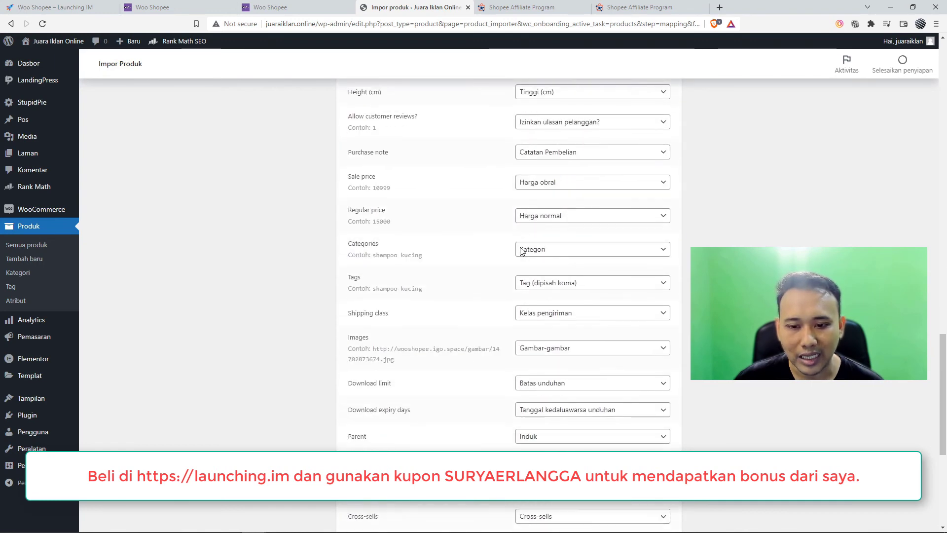
scroll(521, 251, down, 6)
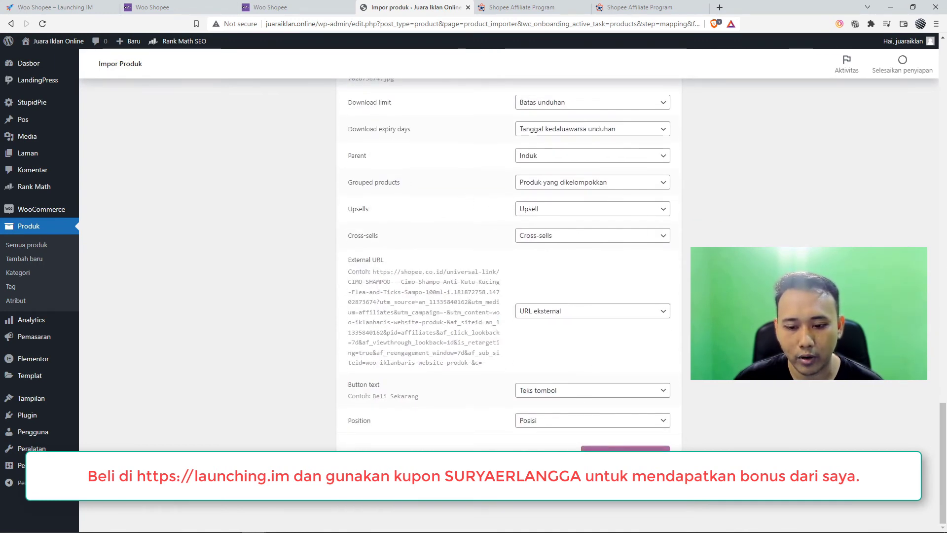
click(625, 454)
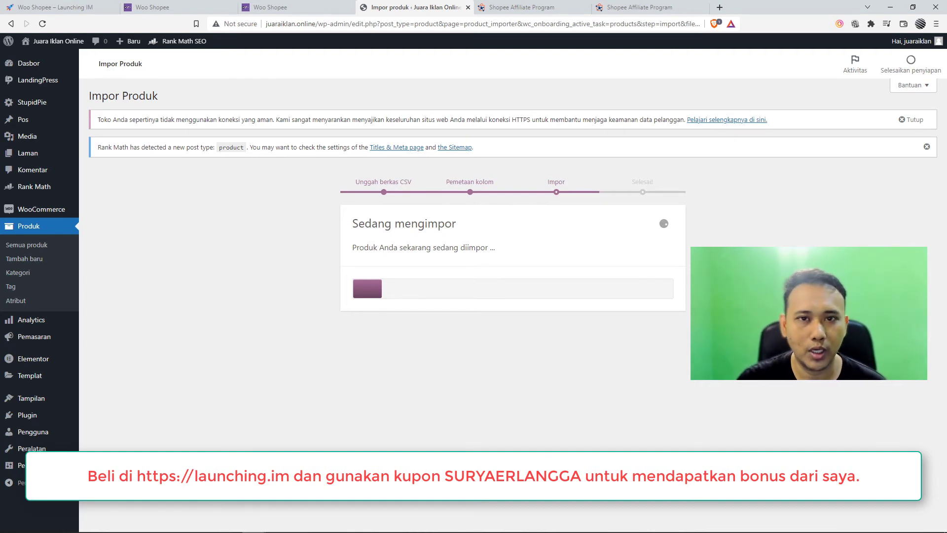
- Switch back to the Woo Shopee grab form for the iklanbaris template
click(270, 7)
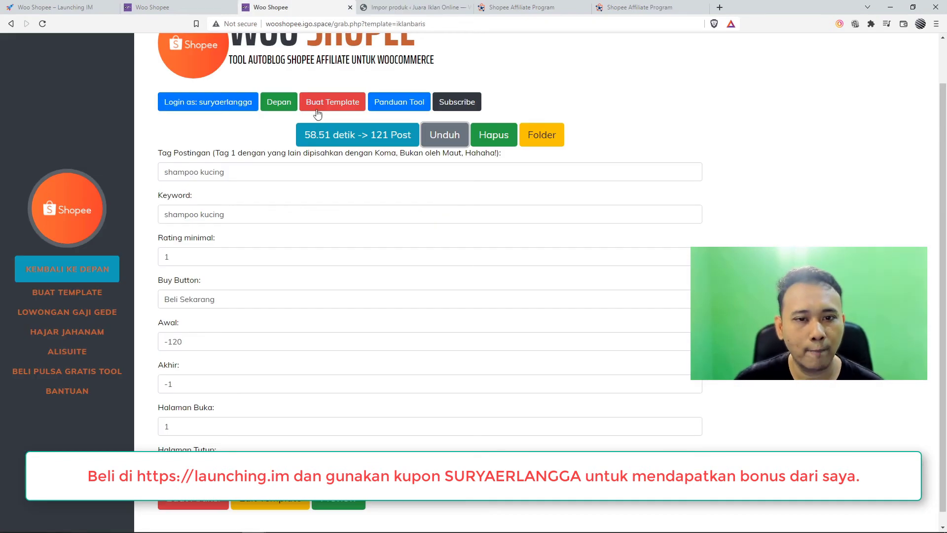
scroll(317, 114, up, 1)
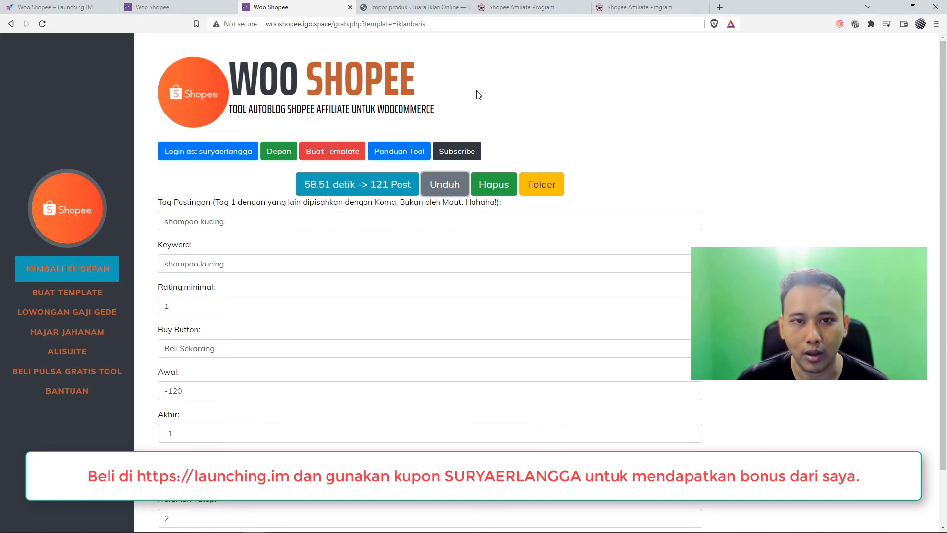
- Switch to the WordPress product import and open the installed plugins list in a separate tab
click(418, 4)
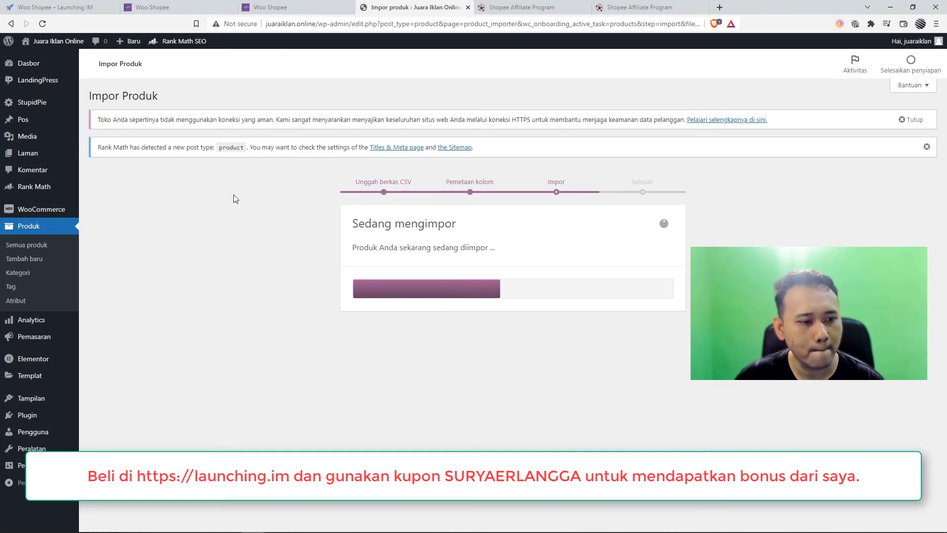
mouse_move(59, 415)
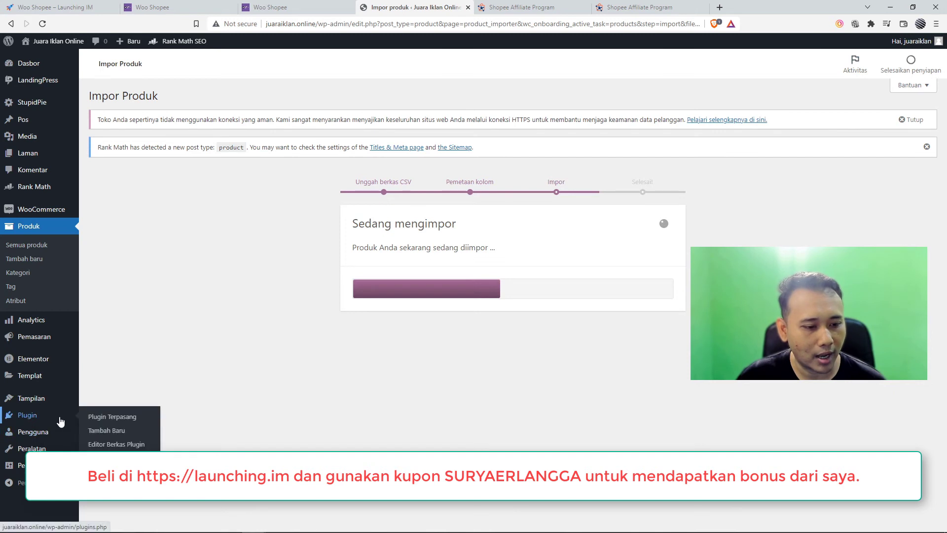
right_click(94, 416)
click(134, 423)
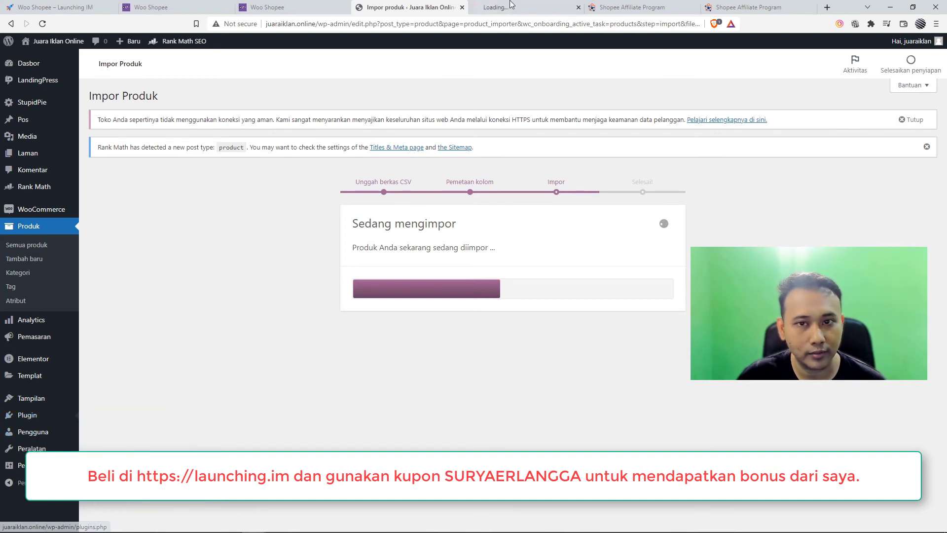
click(517, 5)
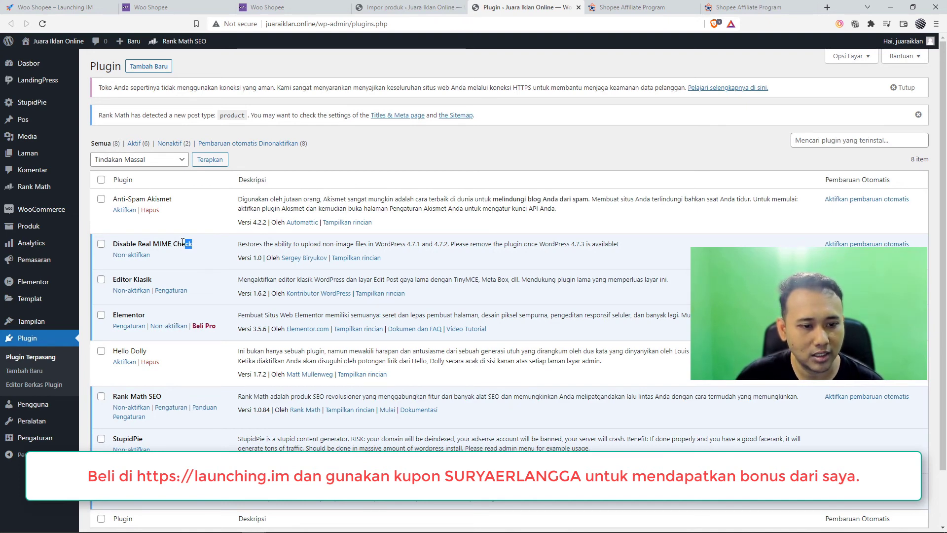
- Examine the Disable Real MIME Check entry in the installed plugins list
drag(183, 241, 113, 244)
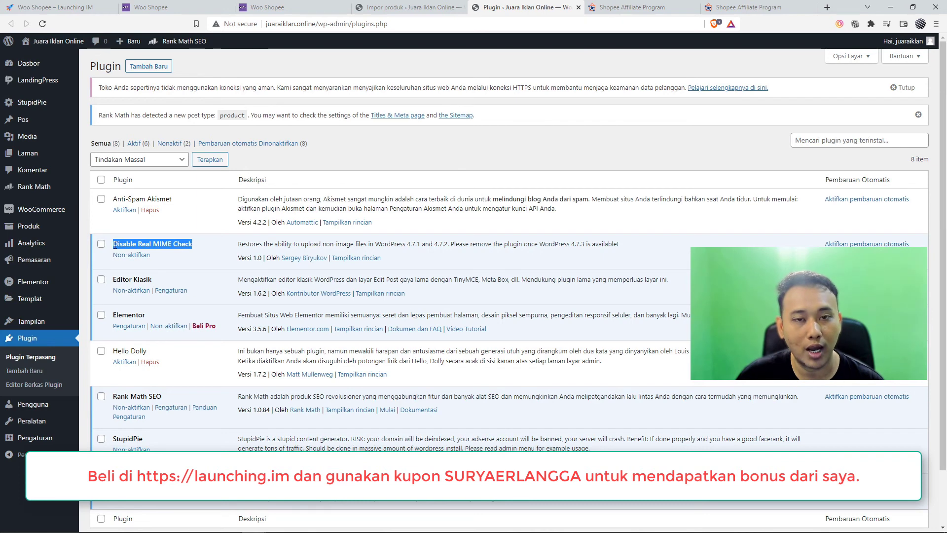
click(169, 245)
drag(192, 243, 114, 246)
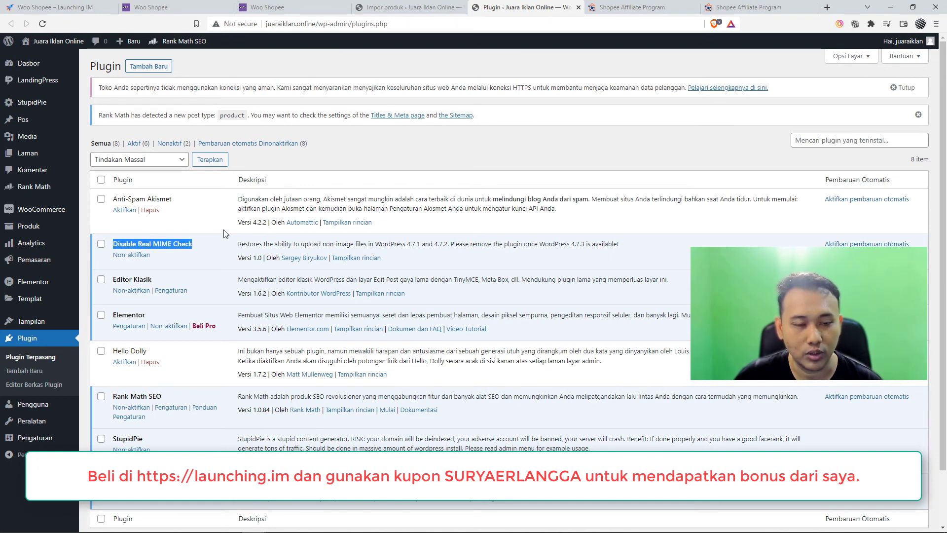
click(359, 158)
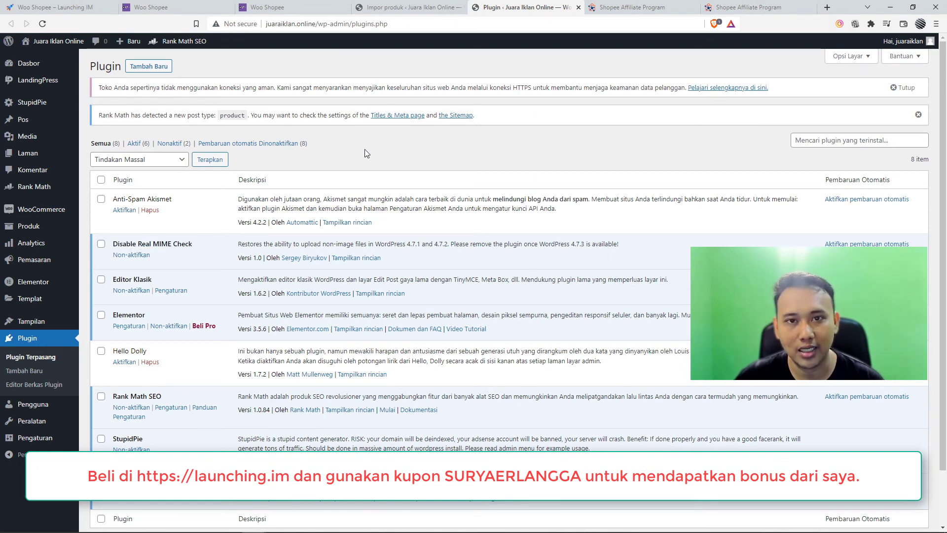
drag(194, 245, 113, 244)
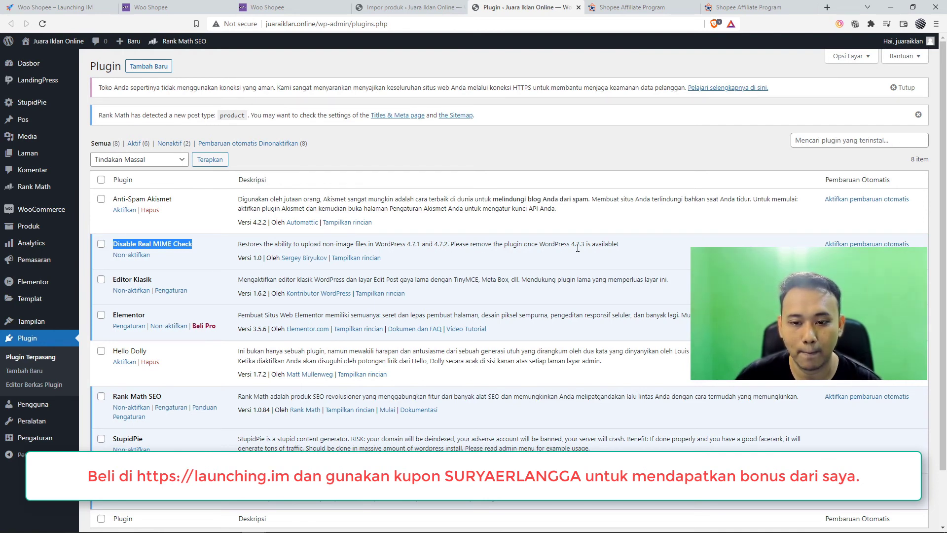
click(430, 143)
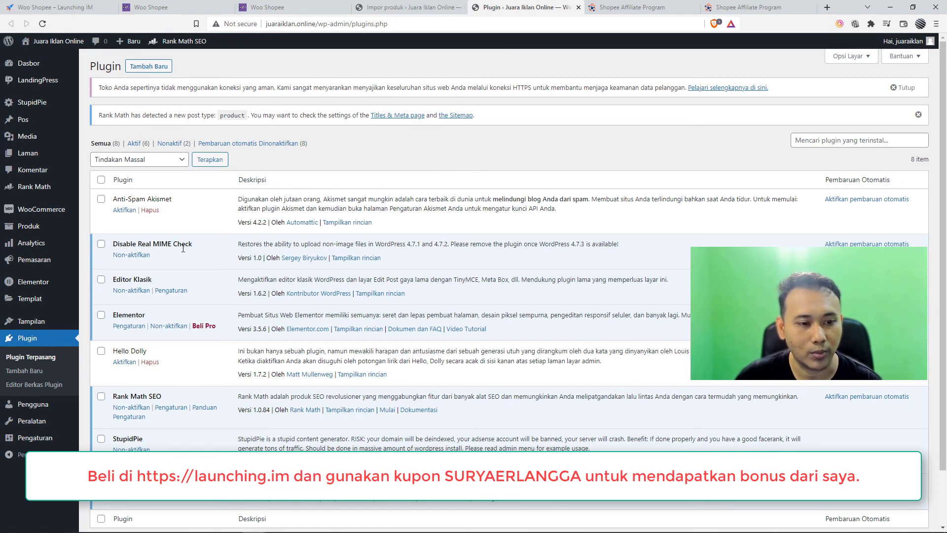
drag(191, 244, 112, 244)
click(359, 143)
- Check the product import's progress and review the rest of the installed plugins, returning to Disable Real MIME Check
click(389, 7)
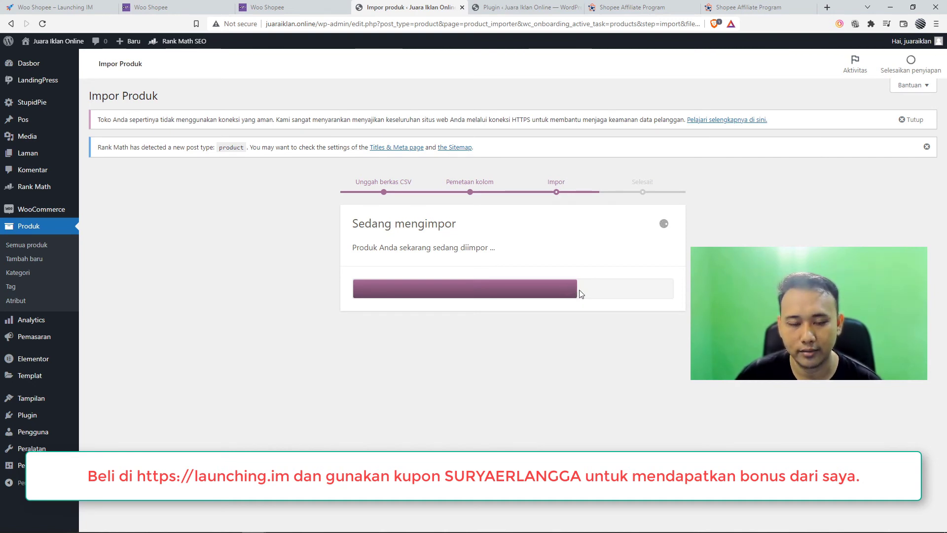
click(522, 7)
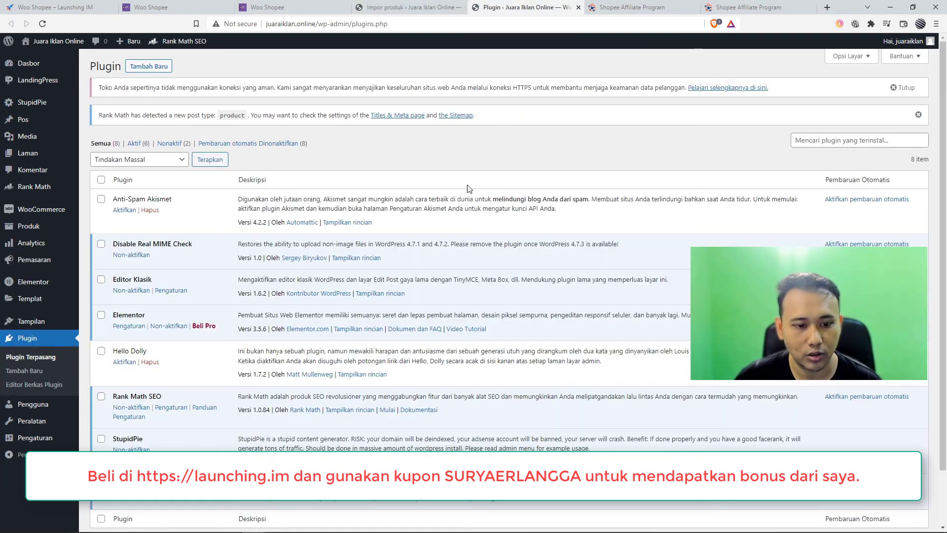
scroll(321, 257, down, 3)
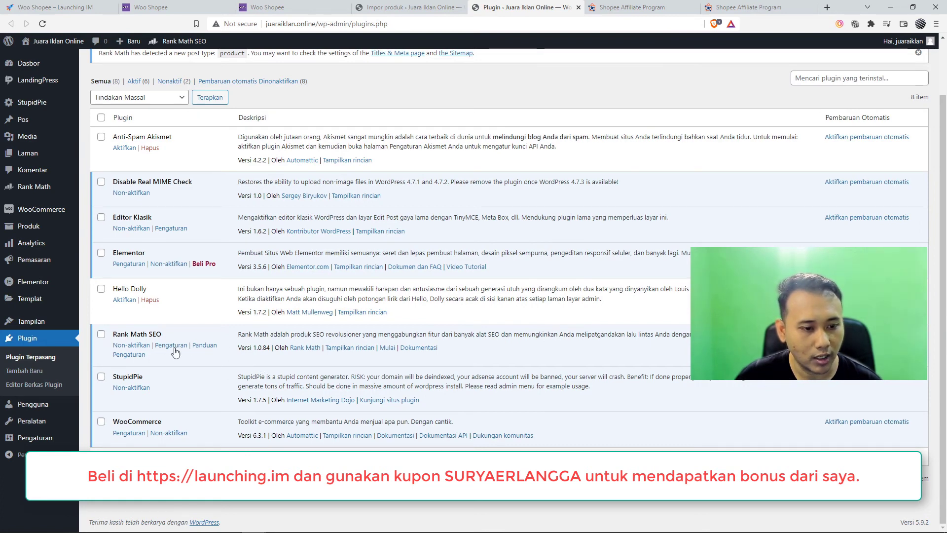
scroll(323, 417, up, 1)
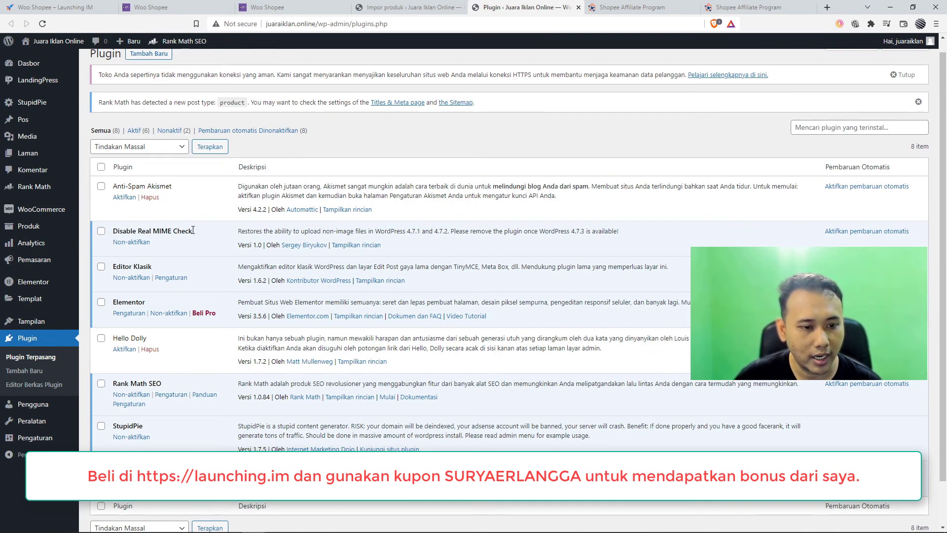
drag(193, 229, 111, 232)
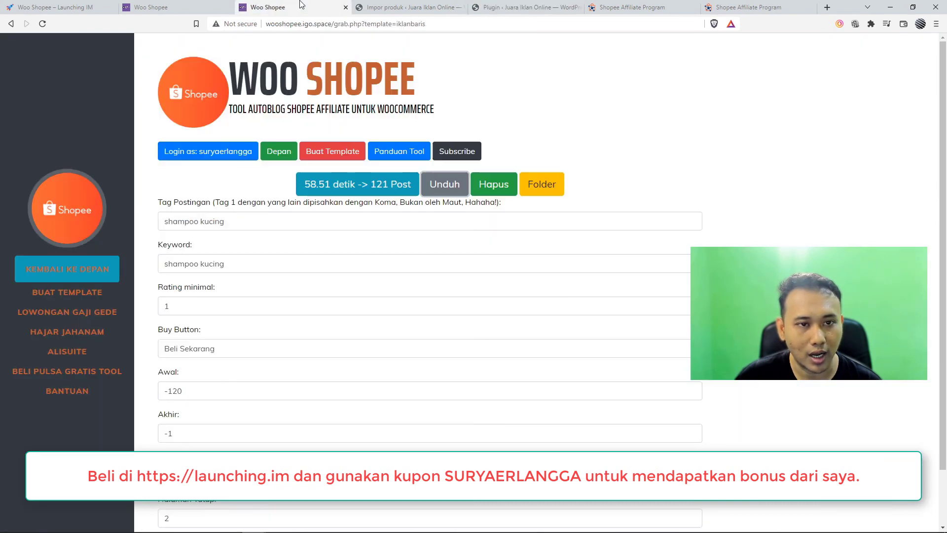
- Look over the Woo Shopee grab form and the plugins list while checking whether the shampoo_kucing product import is complete
click(276, 7)
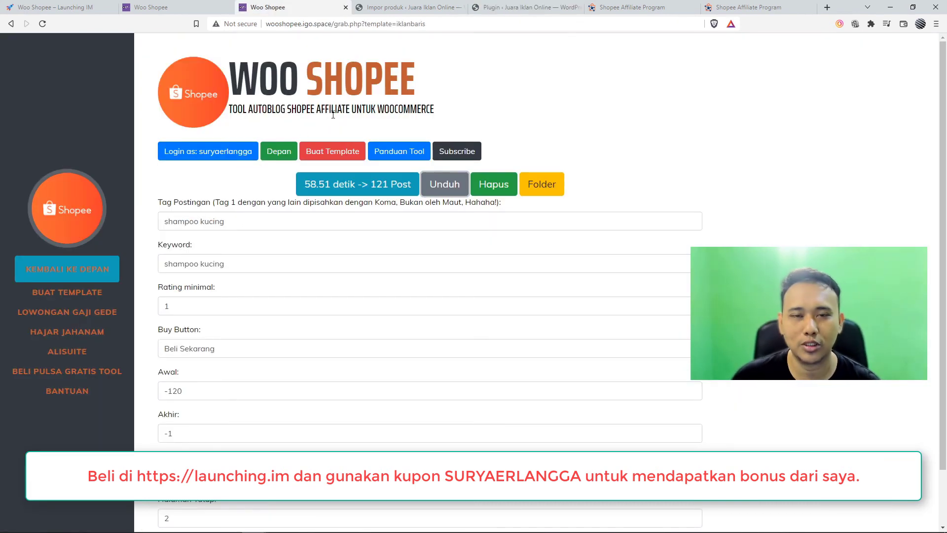
click(513, 7)
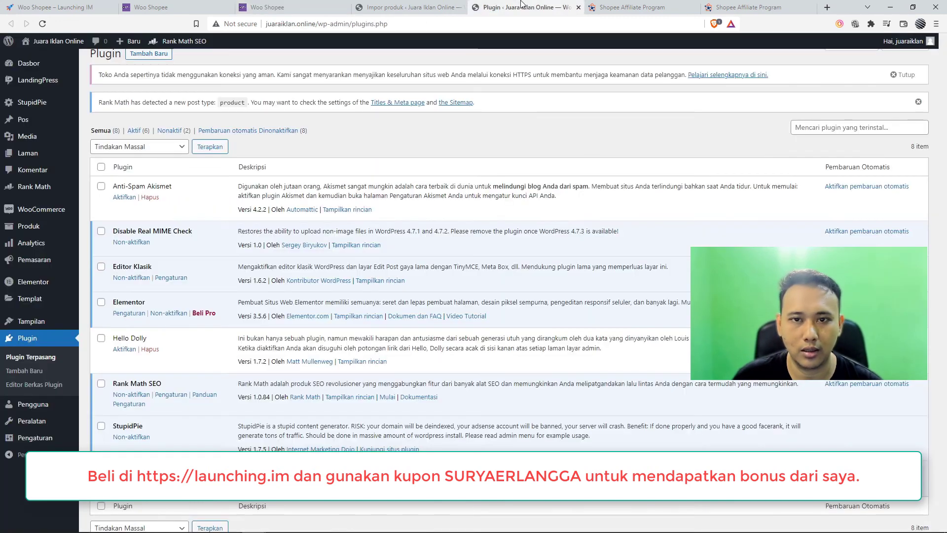
click(428, 5)
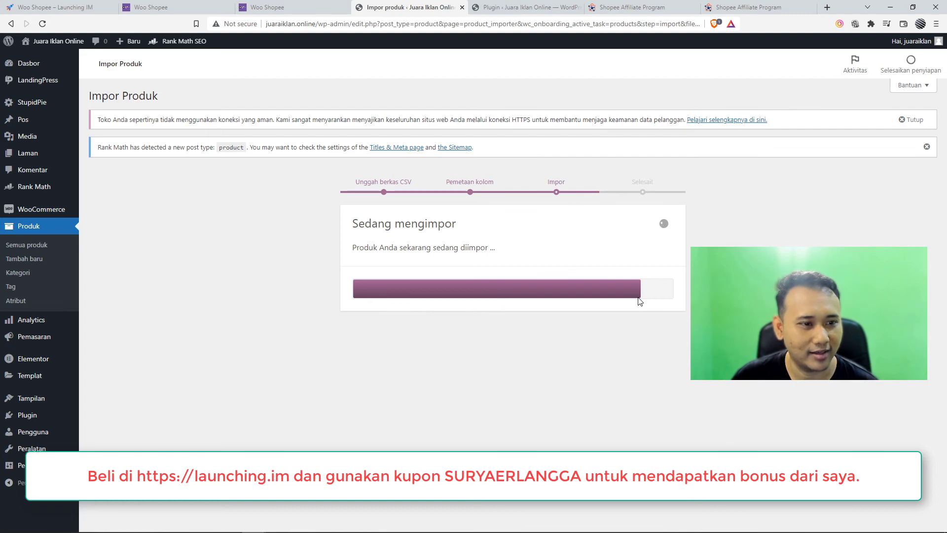
click(548, 6)
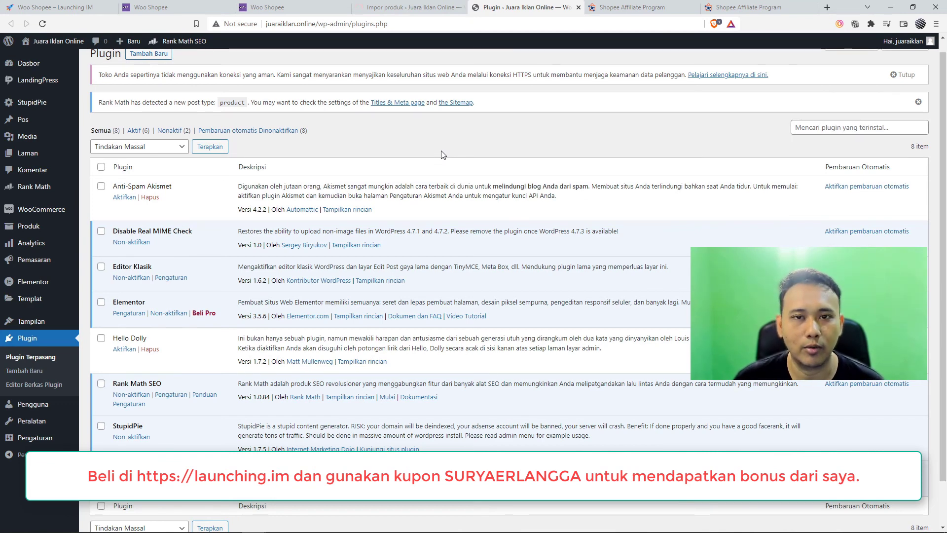
click(399, 6)
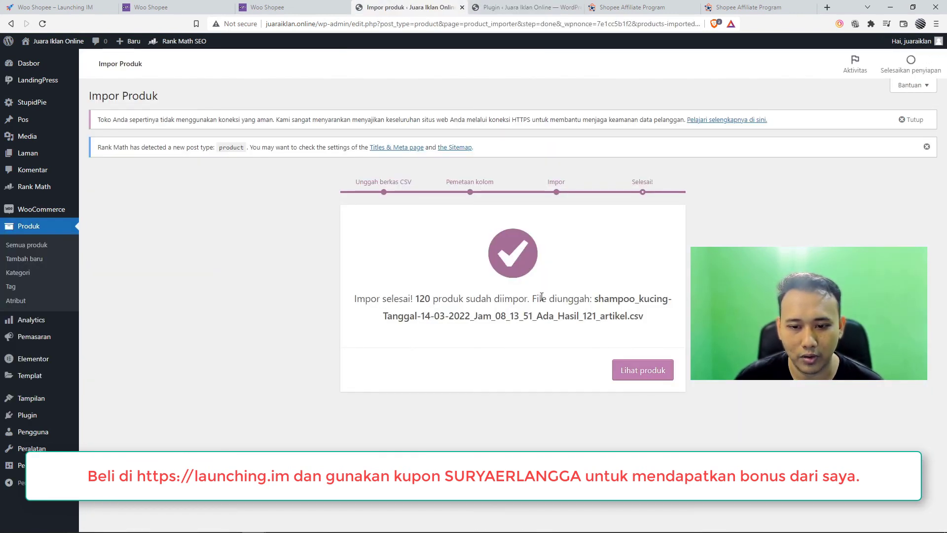
- Open the product list from the completed import, dismiss the Elementor WooCommerce notice, and browse the shampoo kucing products
click(644, 371)
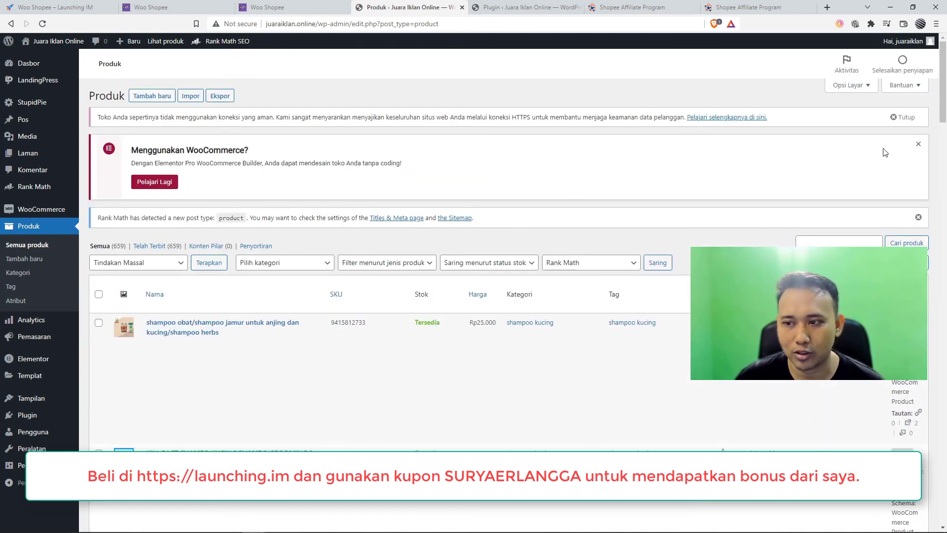
click(918, 146)
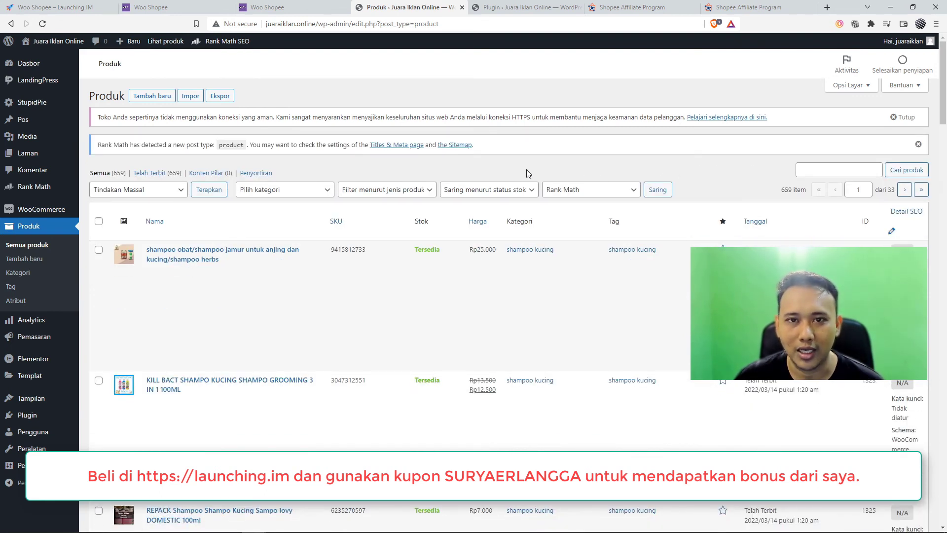
scroll(433, 178, down, 2)
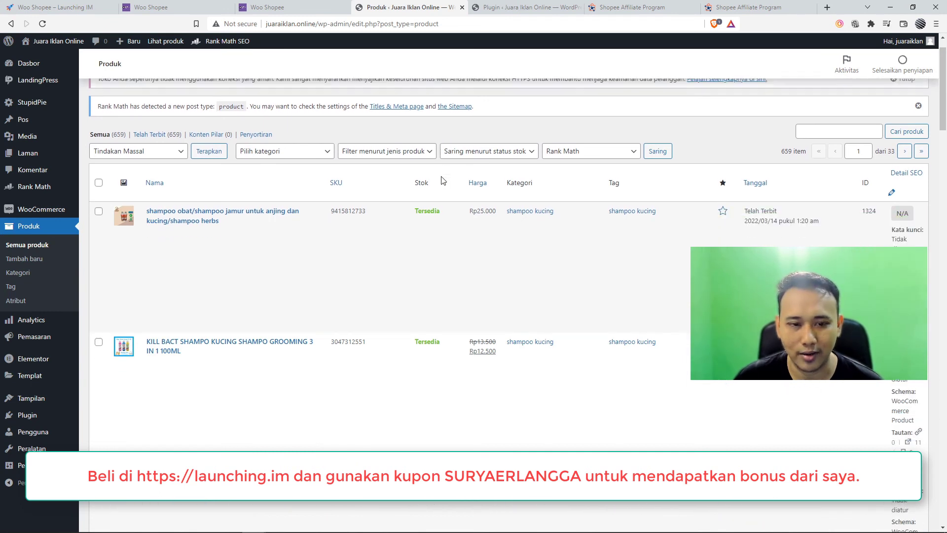
scroll(277, 163, down, 1)
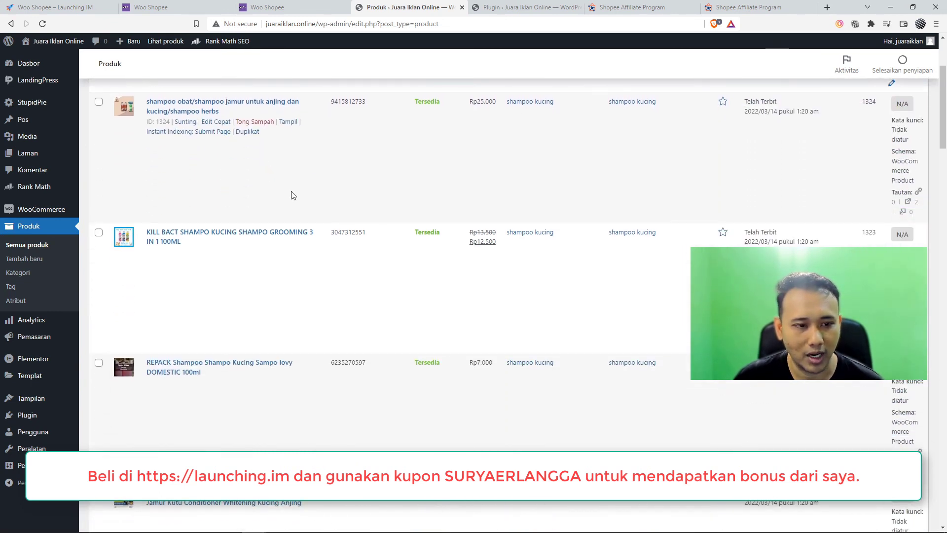
scroll(291, 194, down, 3)
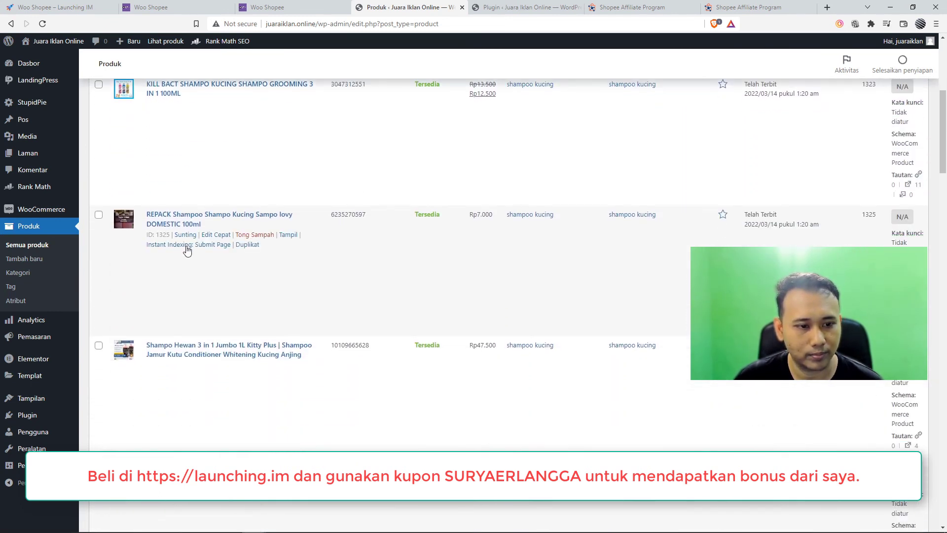
- View the REPACK Shampoo Shampo Kucing Sampo lovy DOMESTIC 100ml page in a new tab, reviewing its description and related products
right_click(288, 236)
click(333, 243)
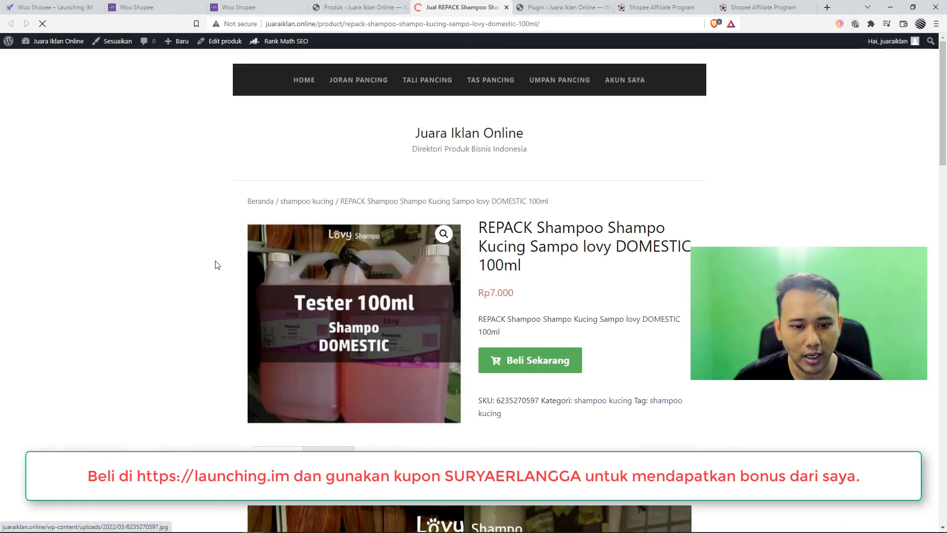
scroll(437, 263, down, 10)
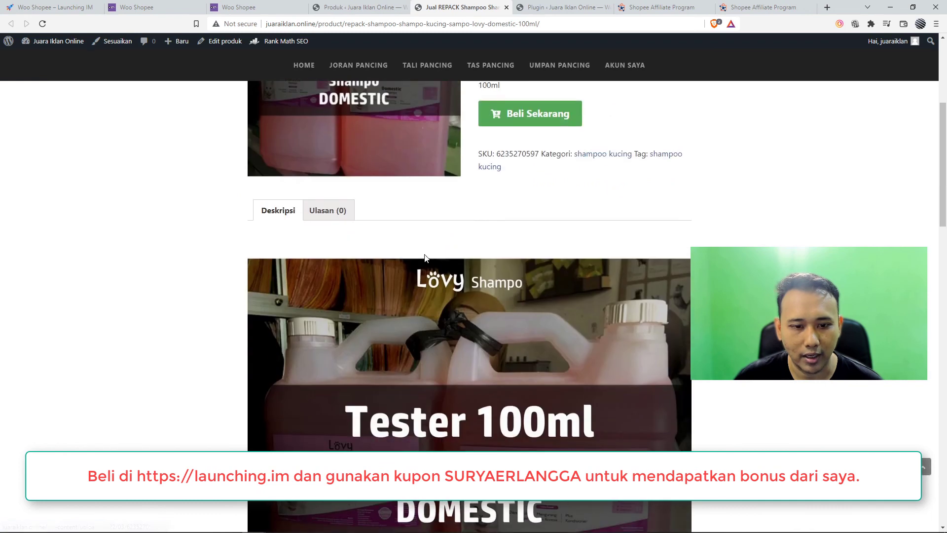
scroll(424, 259, down, 9)
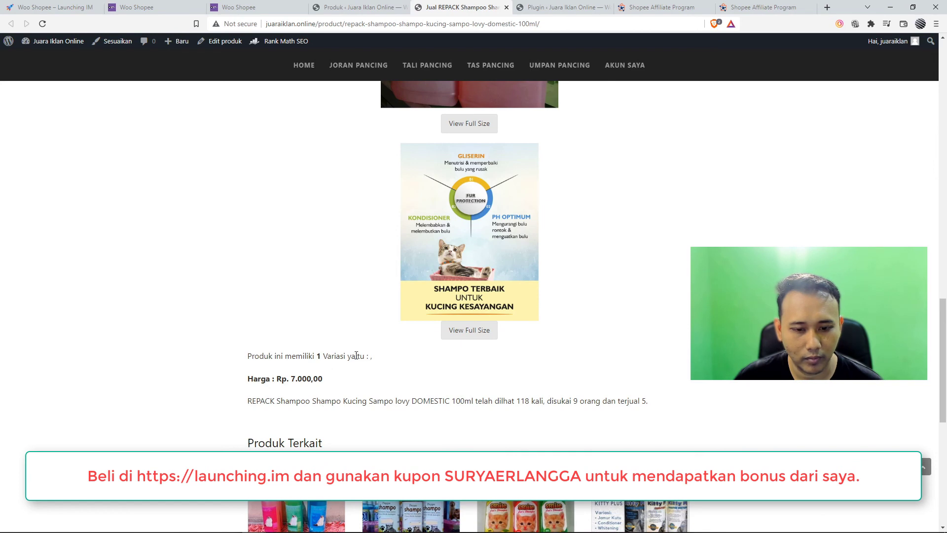
scroll(312, 370, down, 5)
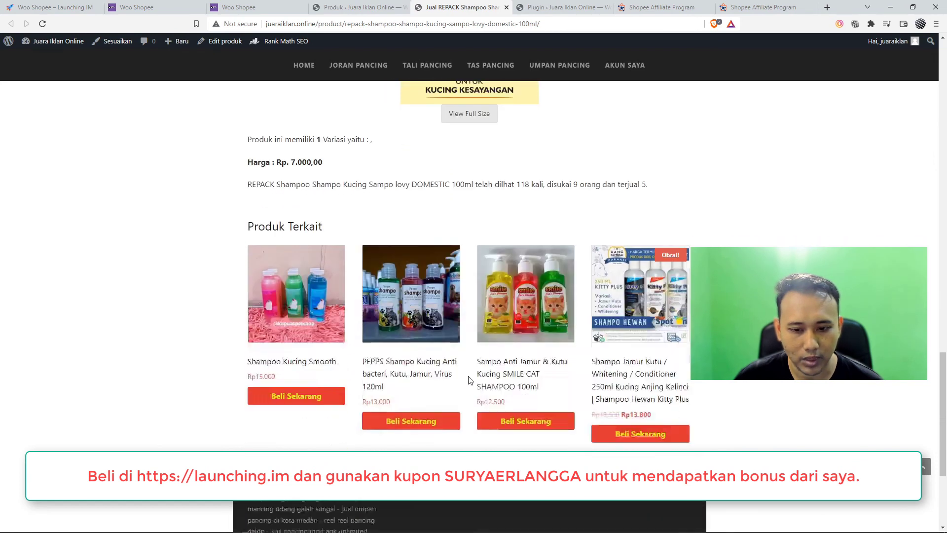
- Open the related product Shampo Jamur Kutu / Whitening / Conditioner 250ml and review its details and images
click(612, 341)
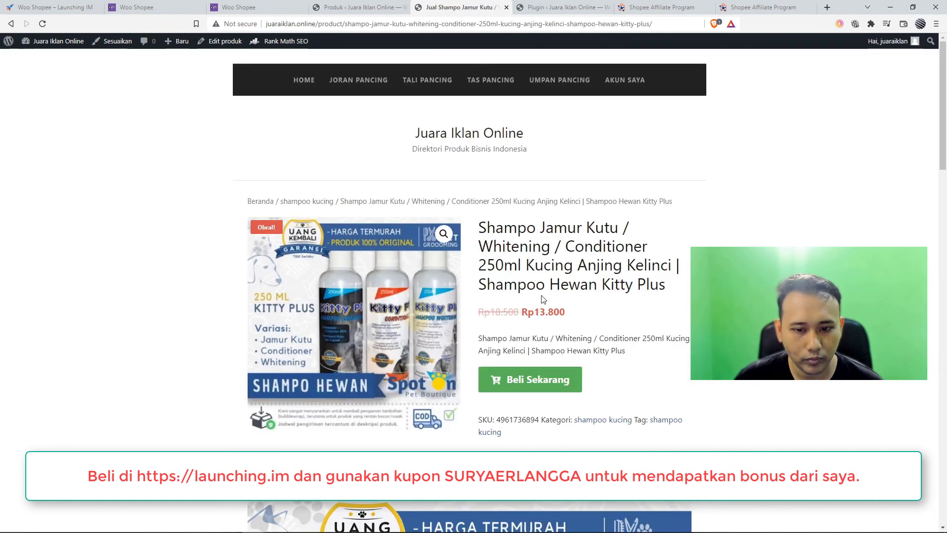
scroll(542, 299, down, 5)
scroll(542, 298, down, 8)
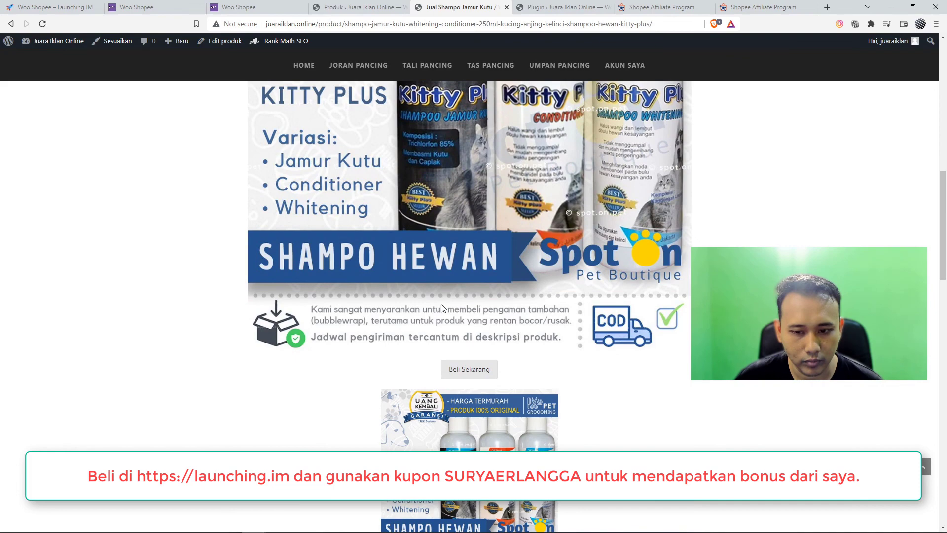
scroll(441, 308, up, 12)
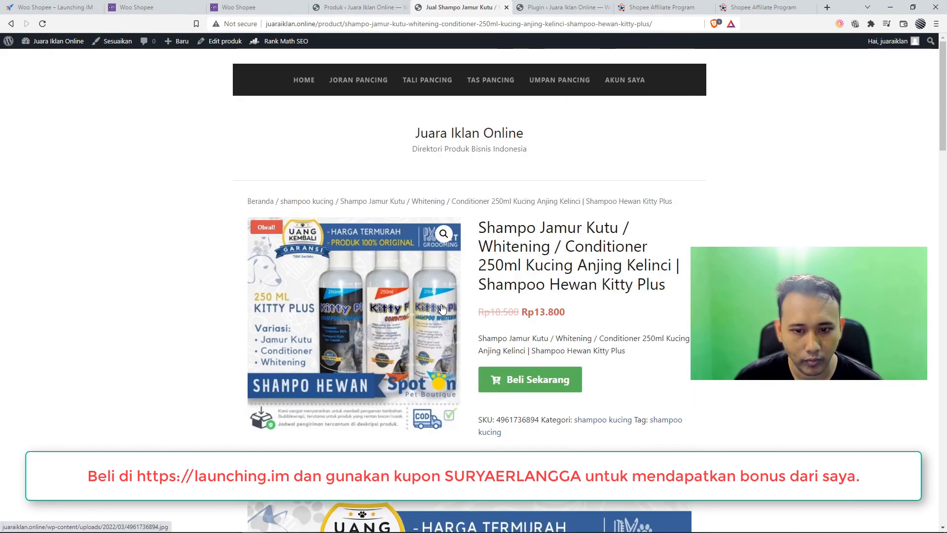
scroll(442, 309, down, 8)
- Refresh the WooCommerce product list and switch back to the Woo Shopee grab form for the iklanbaris template
click(340, 6)
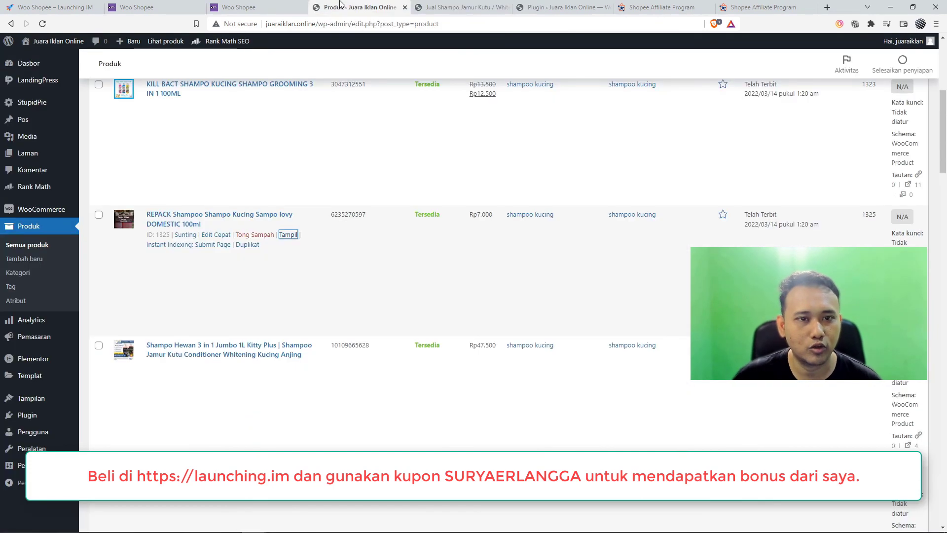
key(F5)
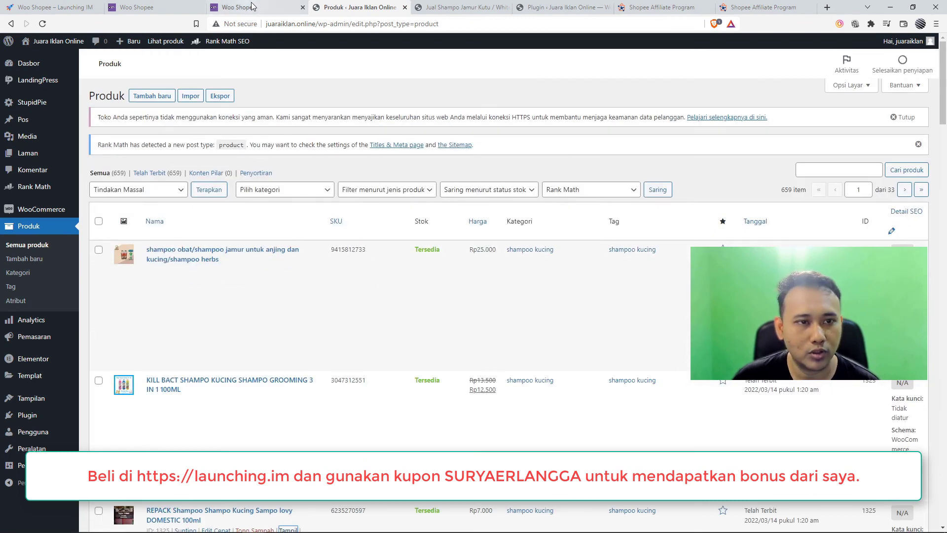
click(253, 7)
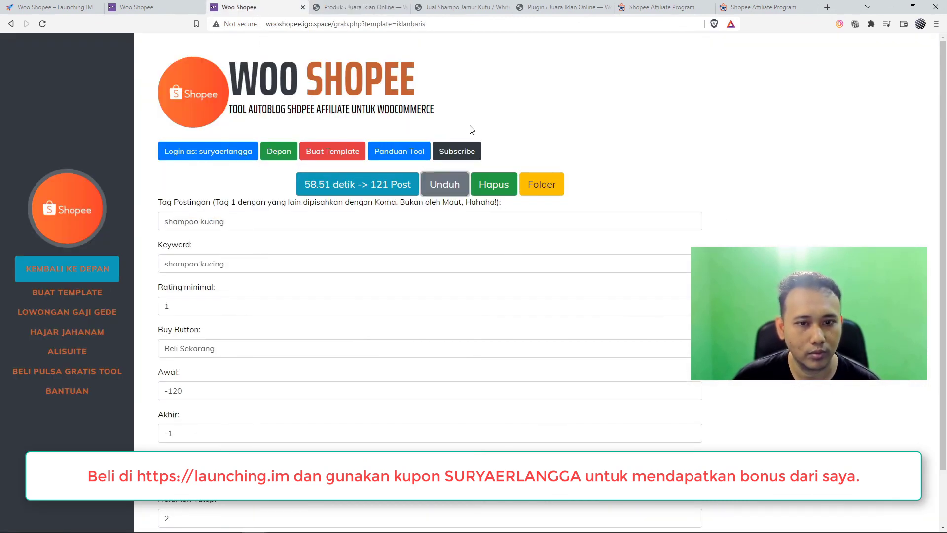
click(560, 124)
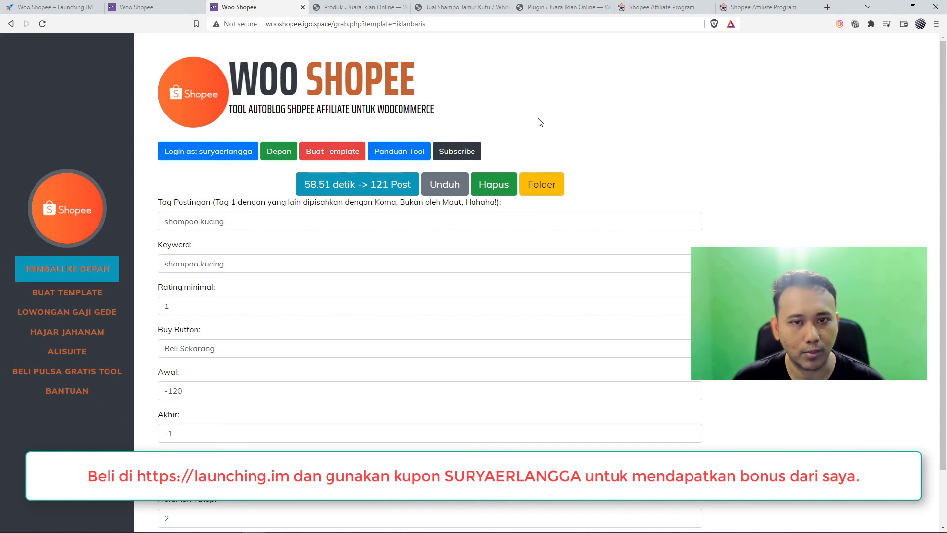
- Open the folder of grabbed files for the iklanbaris template and look through its list of CSV files
scroll(407, 214, down, 2)
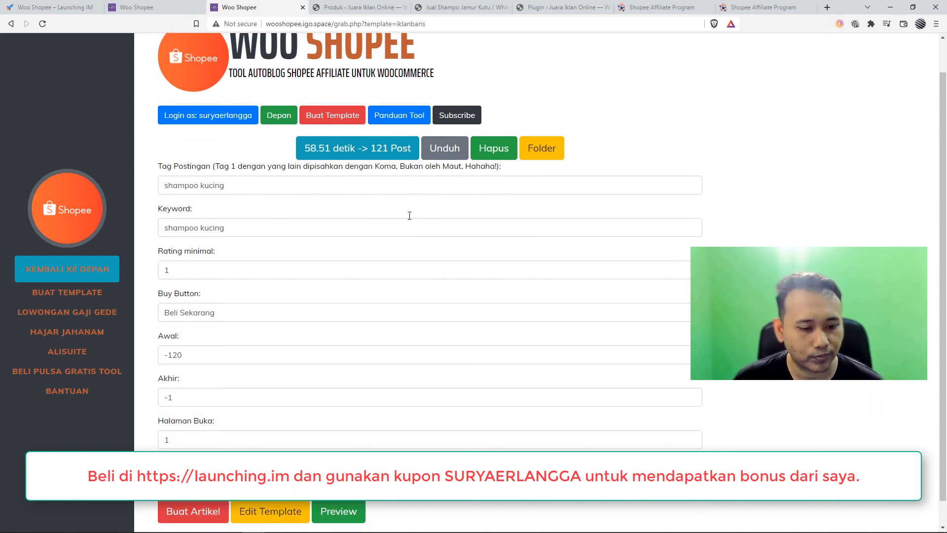
scroll(444, 220, up, 2)
scroll(323, 217, down, 1)
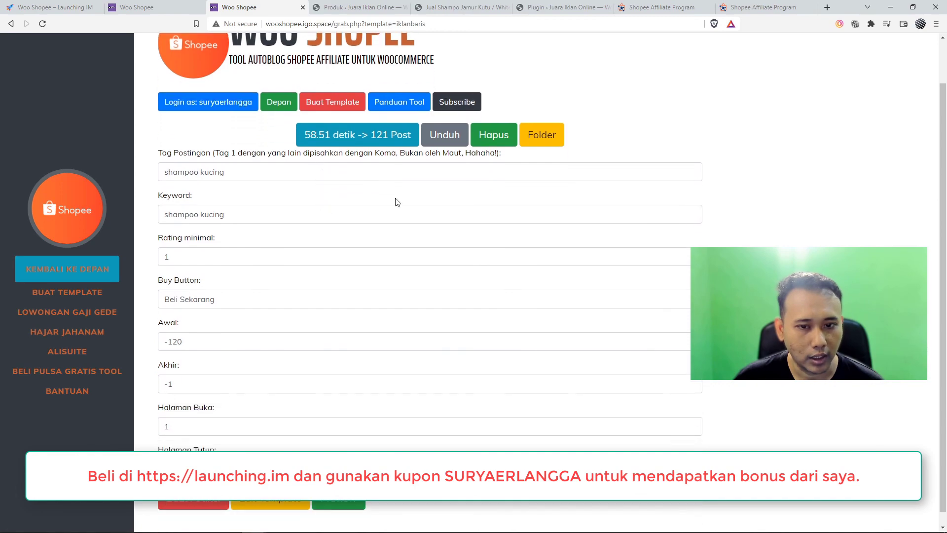
click(542, 135)
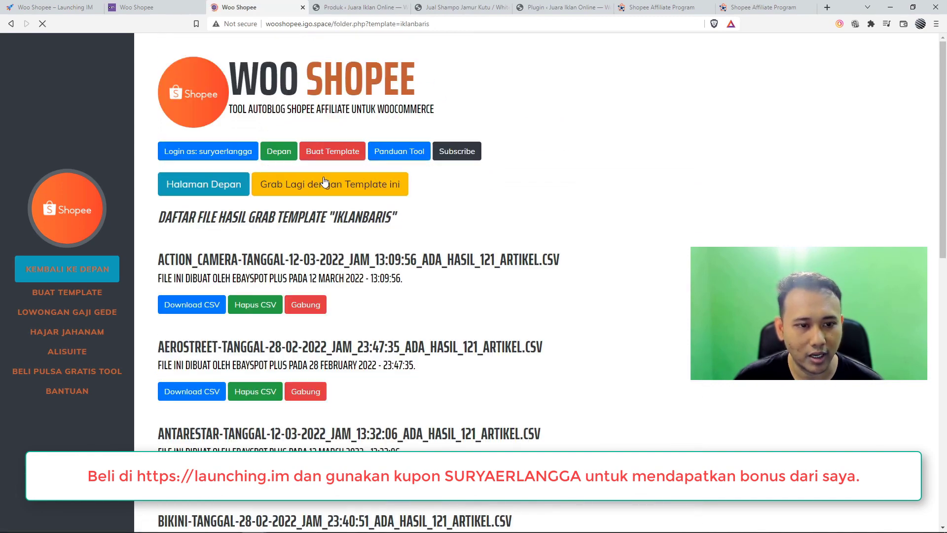
scroll(273, 210, down, 2)
scroll(367, 246, down, 6)
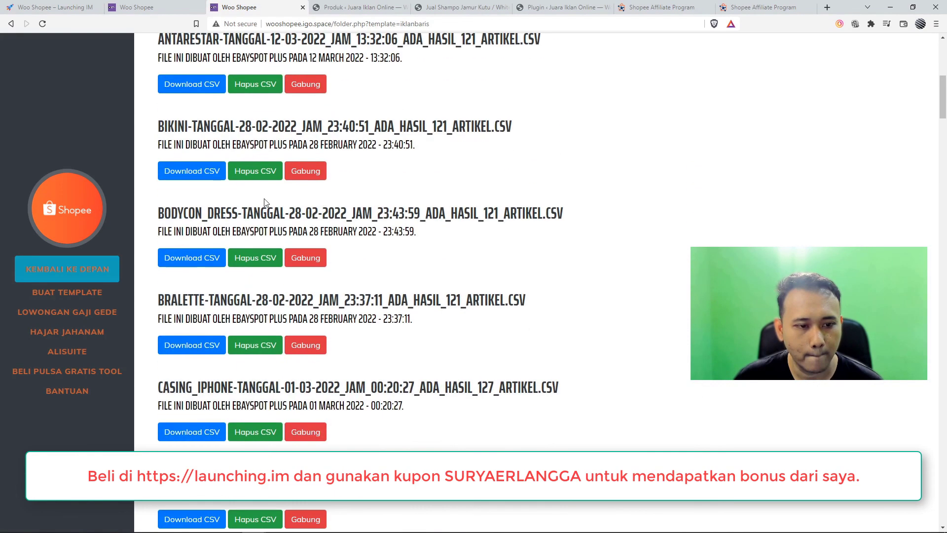
scroll(368, 246, up, 4)
scroll(345, 212, down, 9)
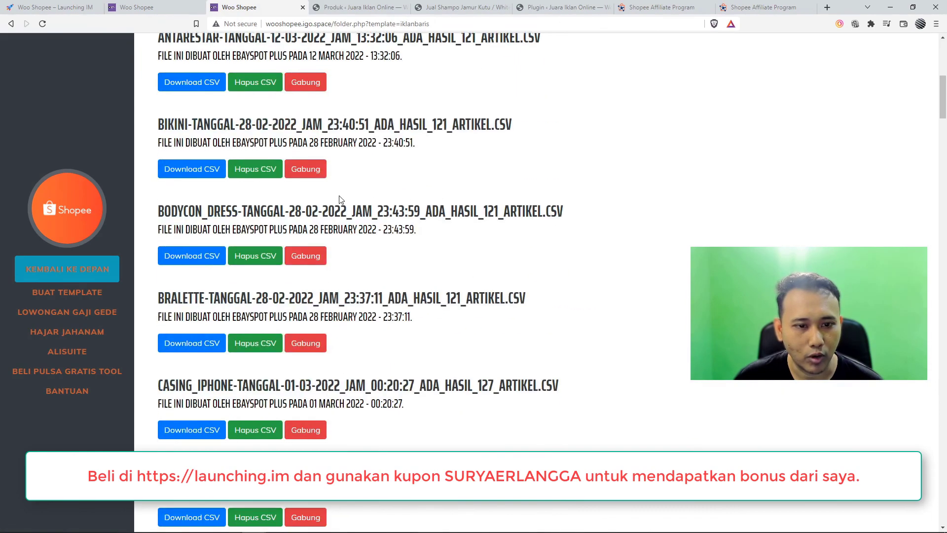
scroll(341, 207, up, 10)
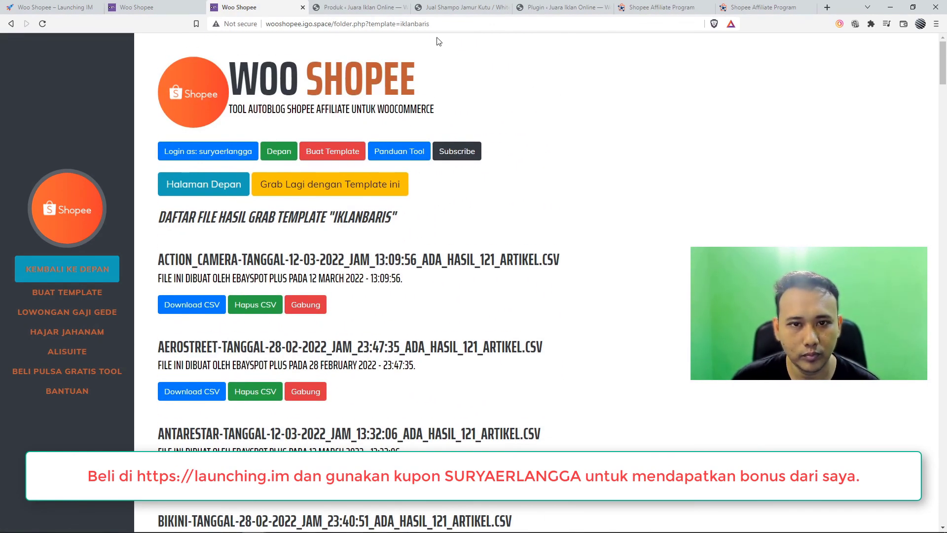
- Reload the full WooCommerce product list, look over the imported shampoo kucing products, and return to the iklanbaris file list in Woo Shopee
click(440, 10)
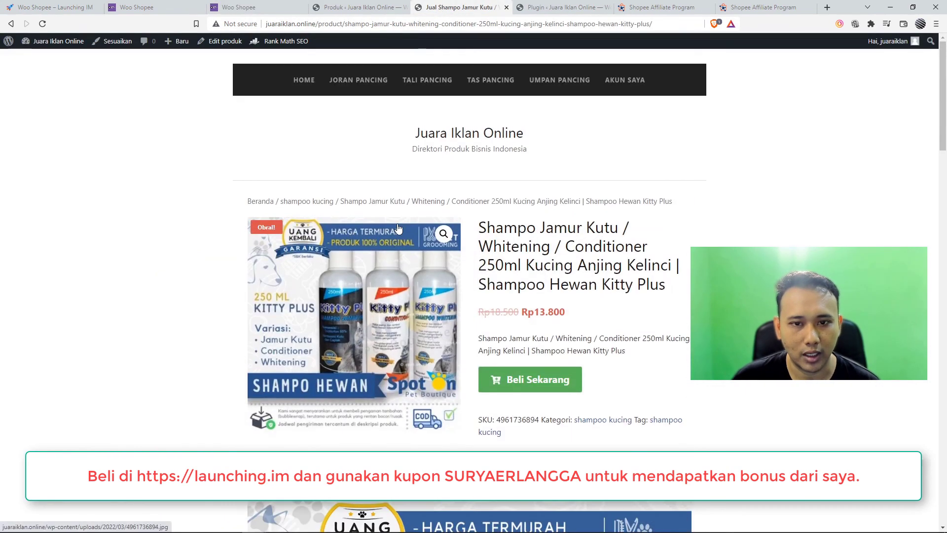
click(367, 10)
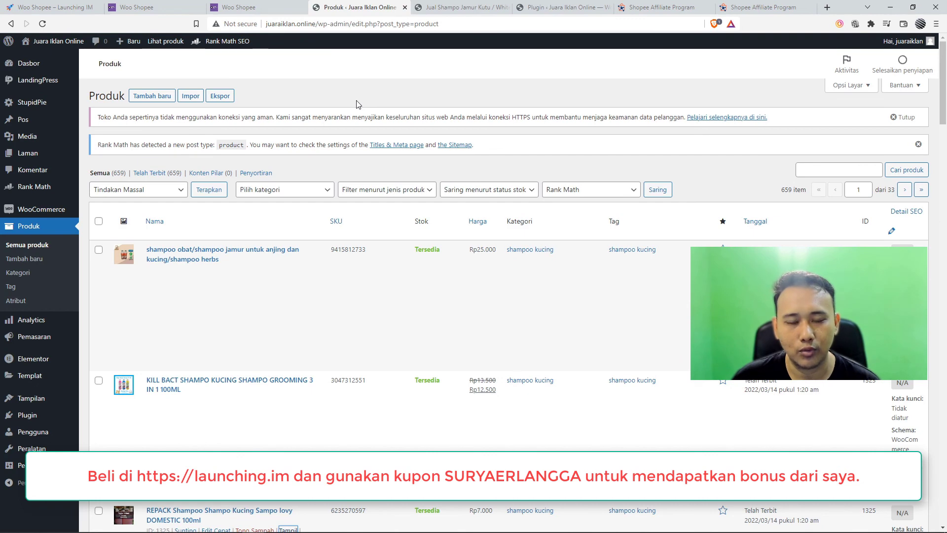
click(44, 246)
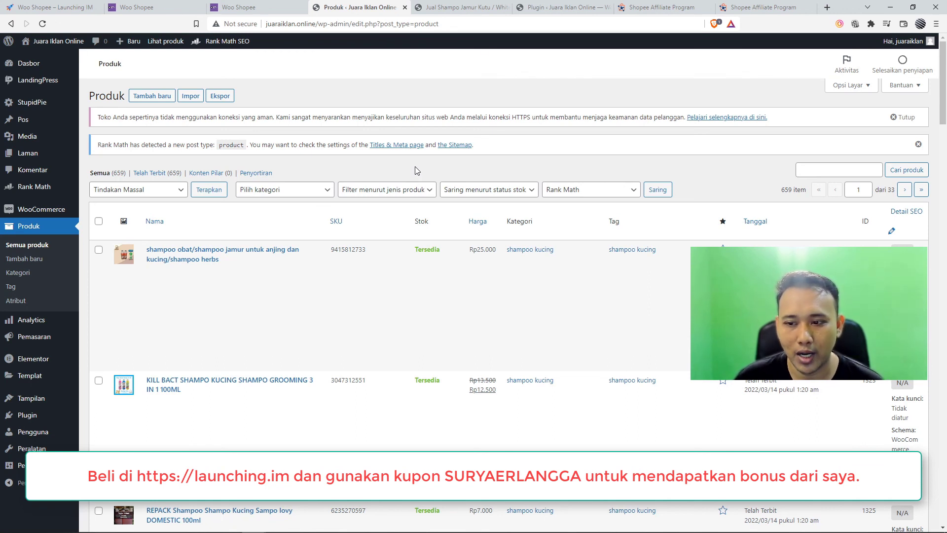
mouse_move(663, 245)
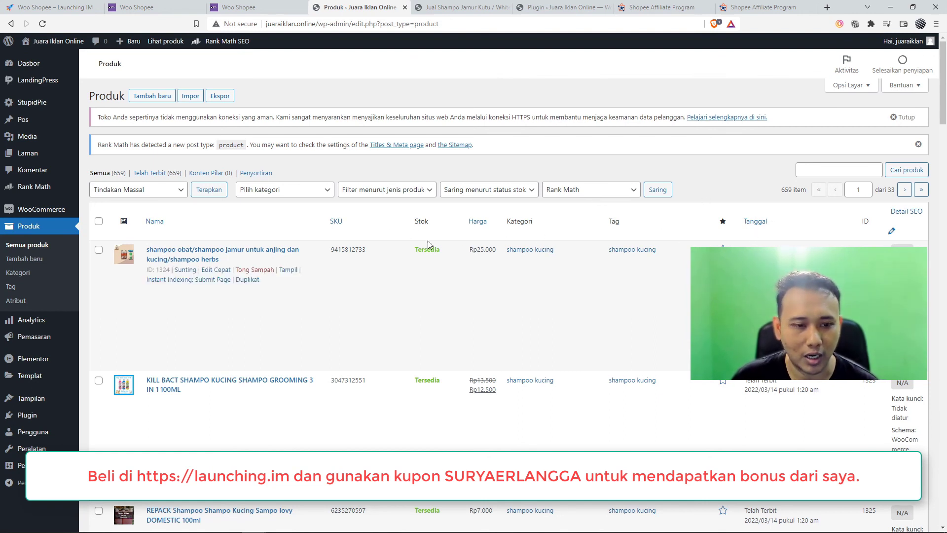
scroll(387, 217, down, 2)
scroll(387, 217, up, 2)
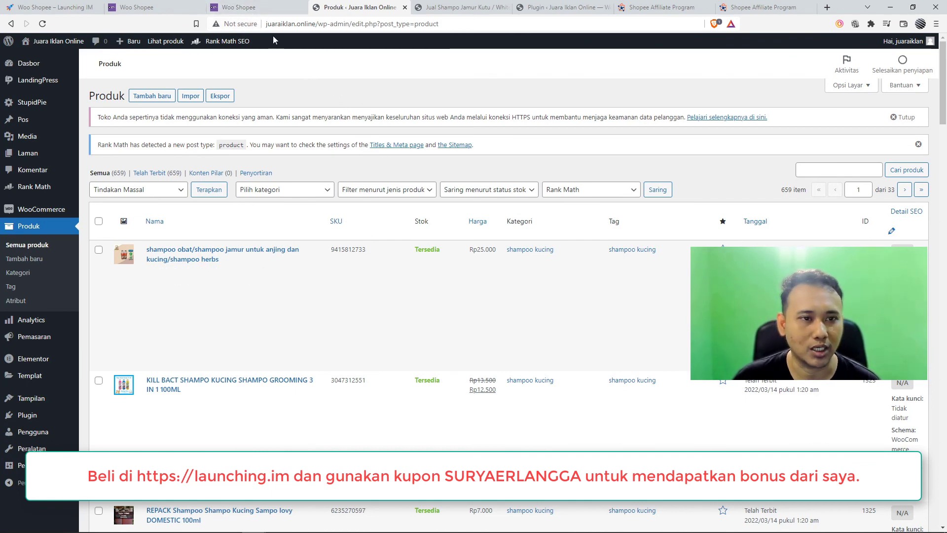
click(256, 8)
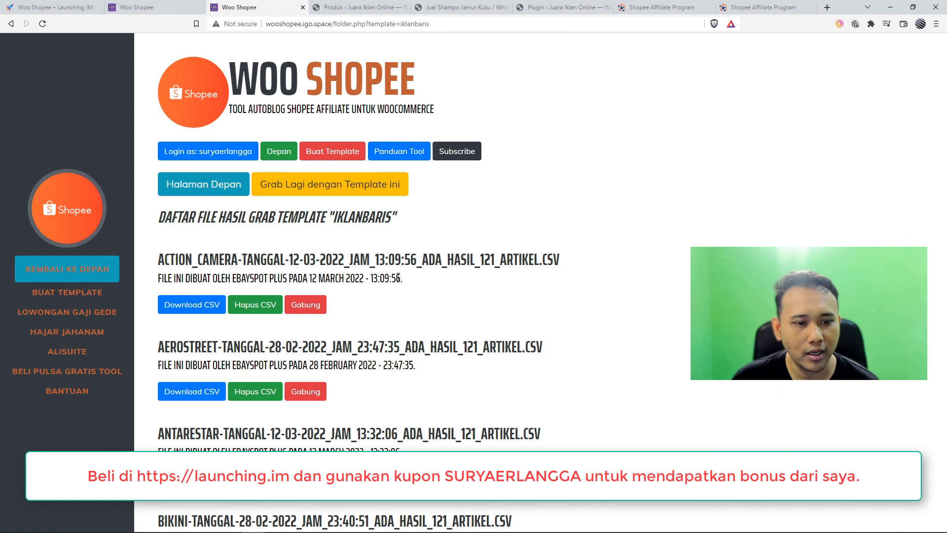